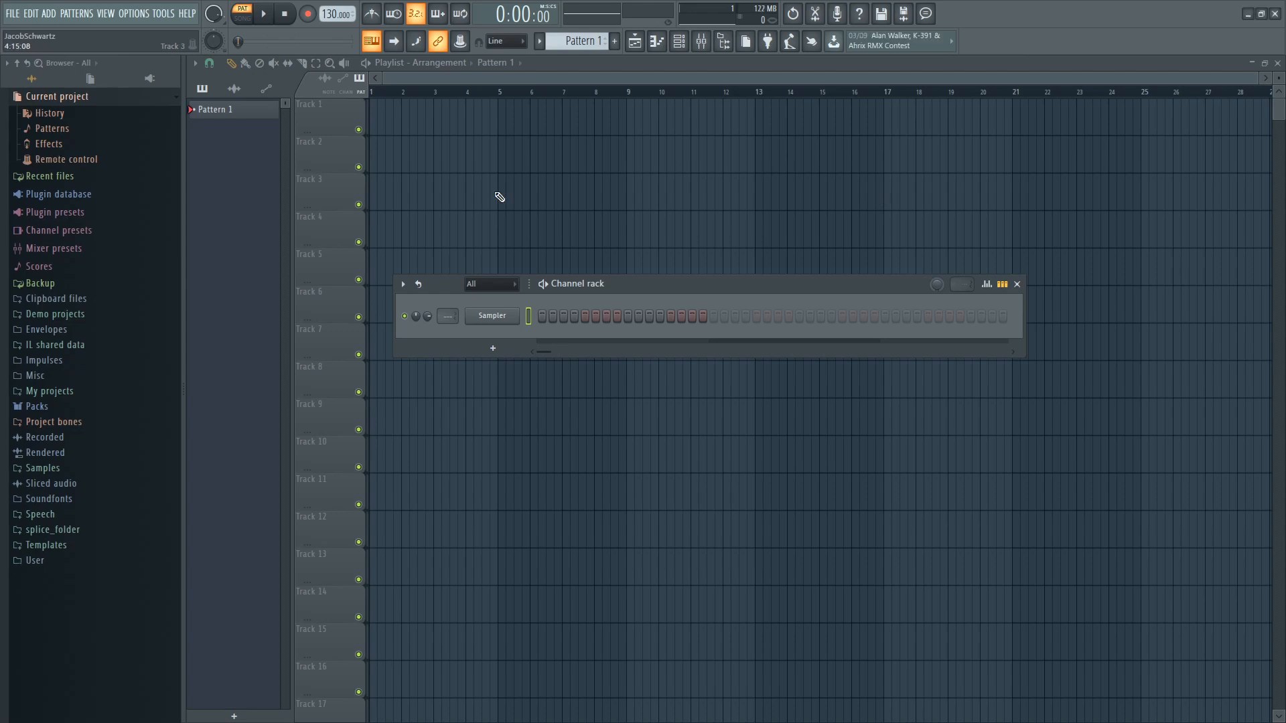
- Replace the Sampler channel with the Serum synth and position its plugin window over the playlist
{"action": "right_click", "coordinate": [491, 318]}
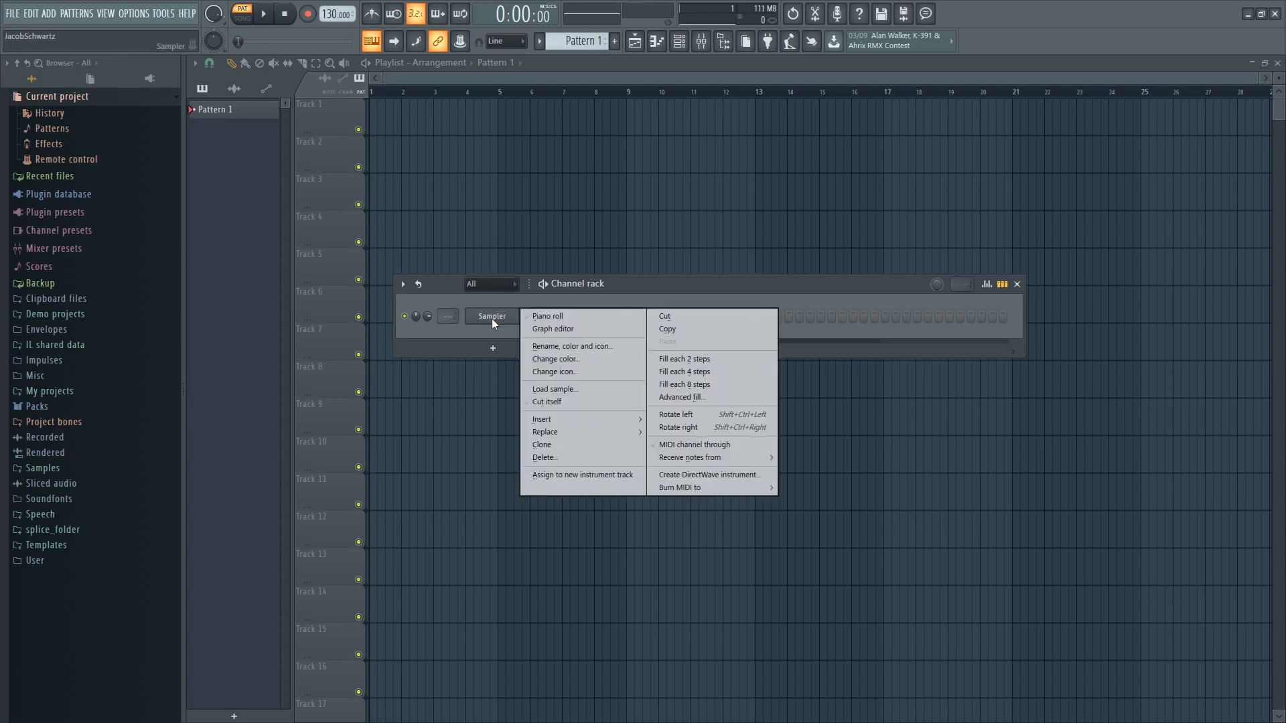
{"action": "mouse_move", "coordinate": [567, 431]}
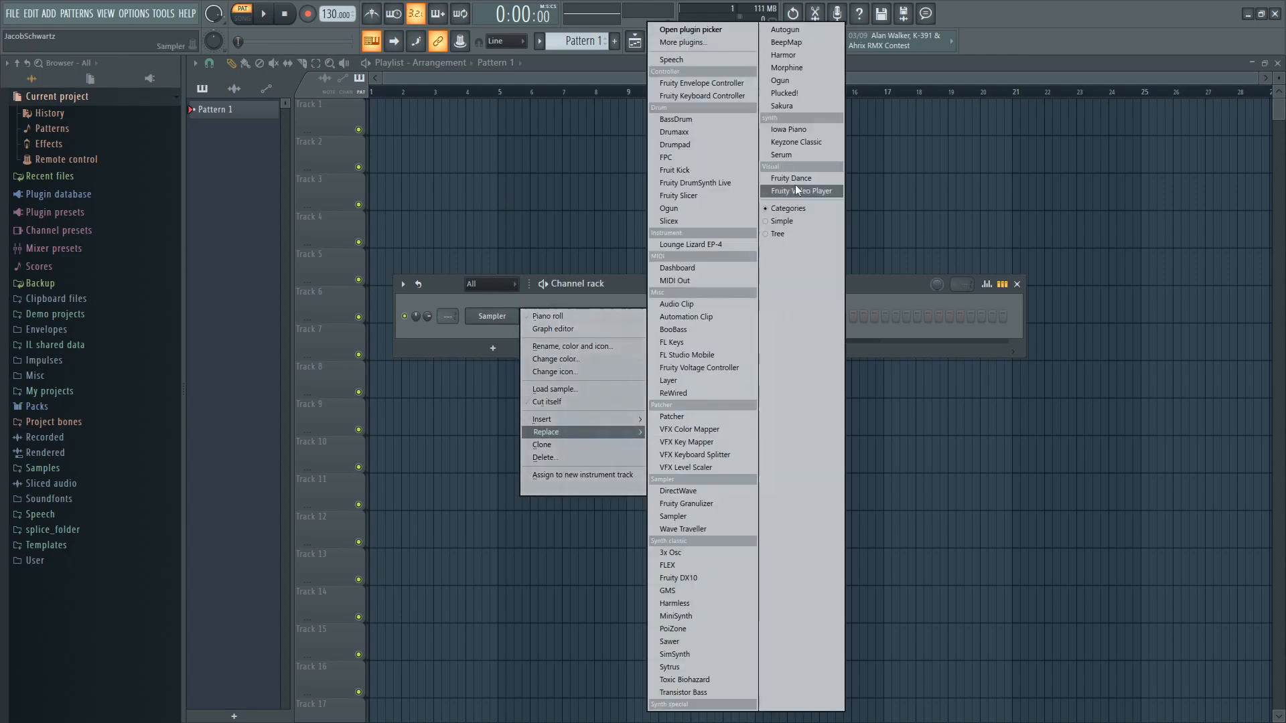
{"action": "left_click", "coordinate": [793, 153]}
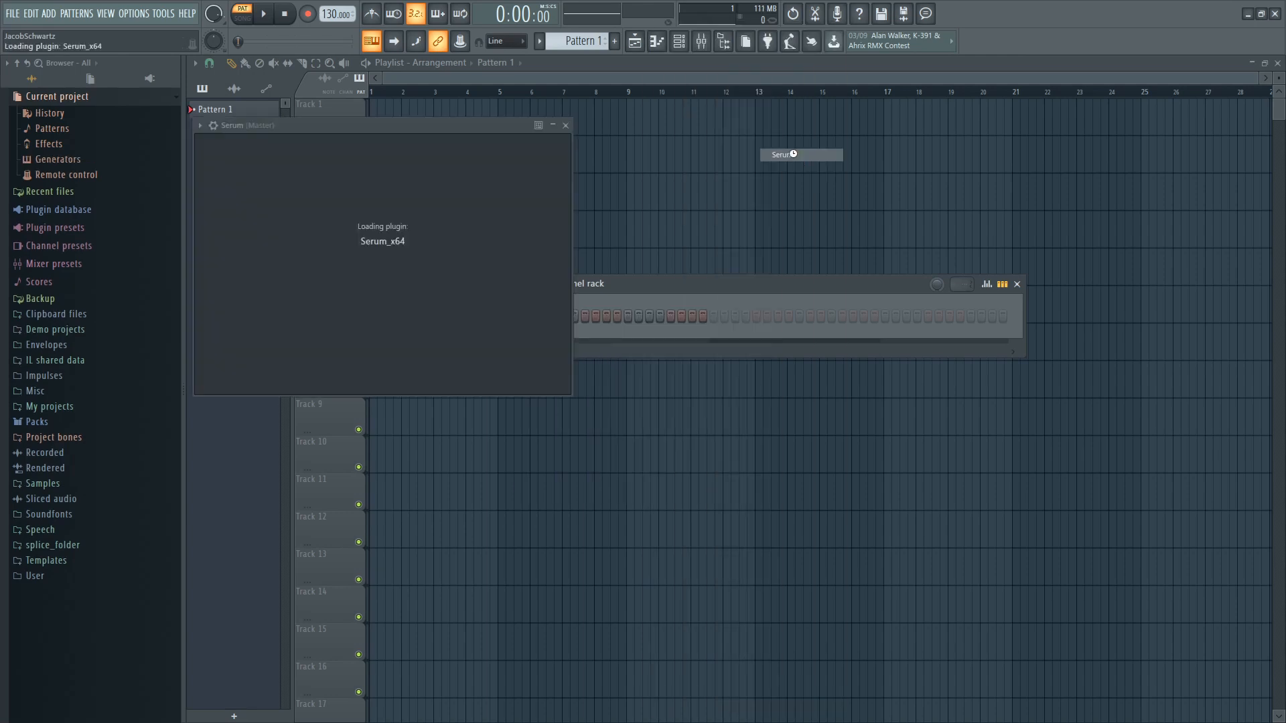
{"action": "left_click_drag", "start_coordinate": [345, 127], "coordinate": [605, 114]}
{"action": "left_click_drag", "start_coordinate": [684, 96], "coordinate": [638, 178]}
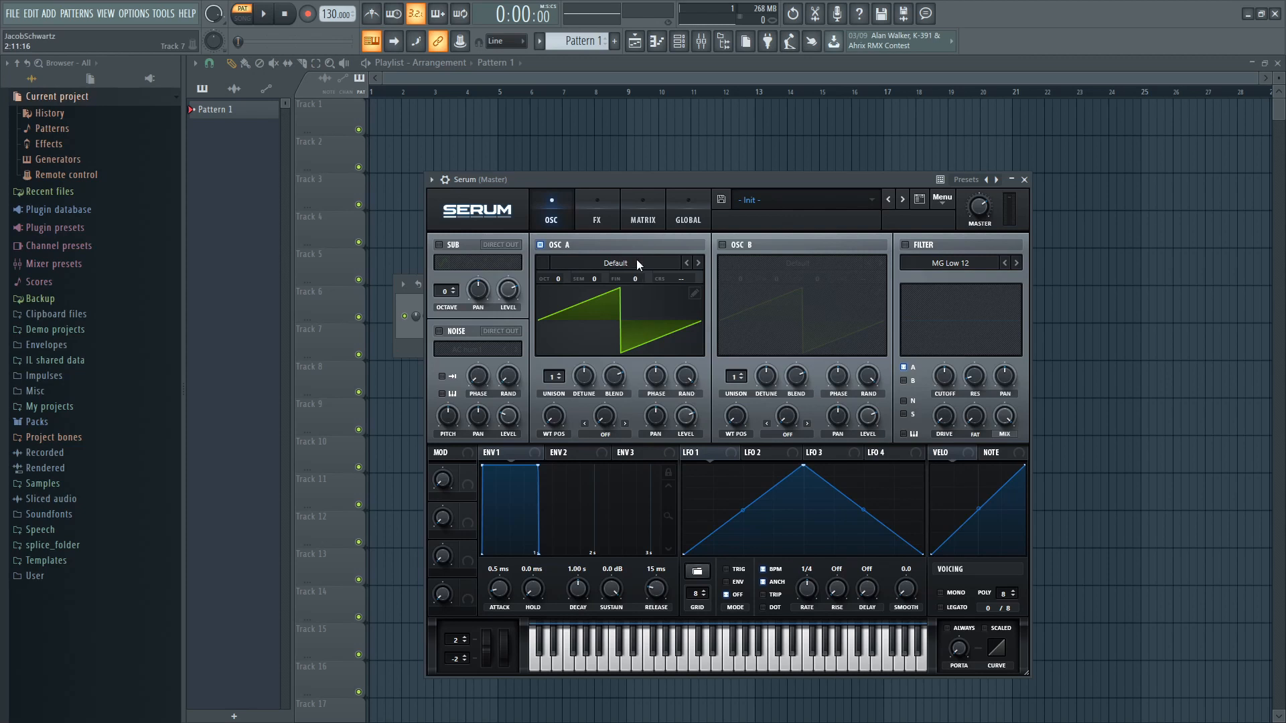
{"action": "left_click_drag", "start_coordinate": [616, 179], "coordinate": [701, 169]}
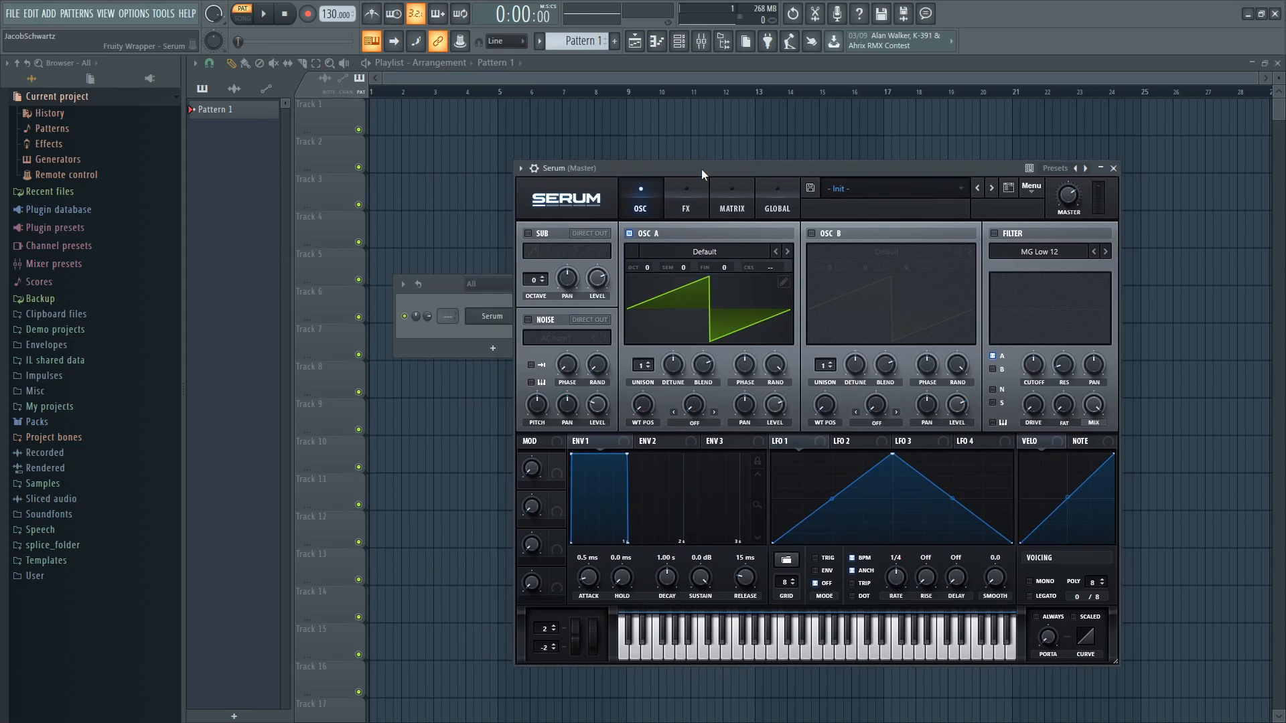
- Load the Analog wavetable Basic Shapes into oscillator A
{"action": "left_click", "coordinate": [685, 252]}
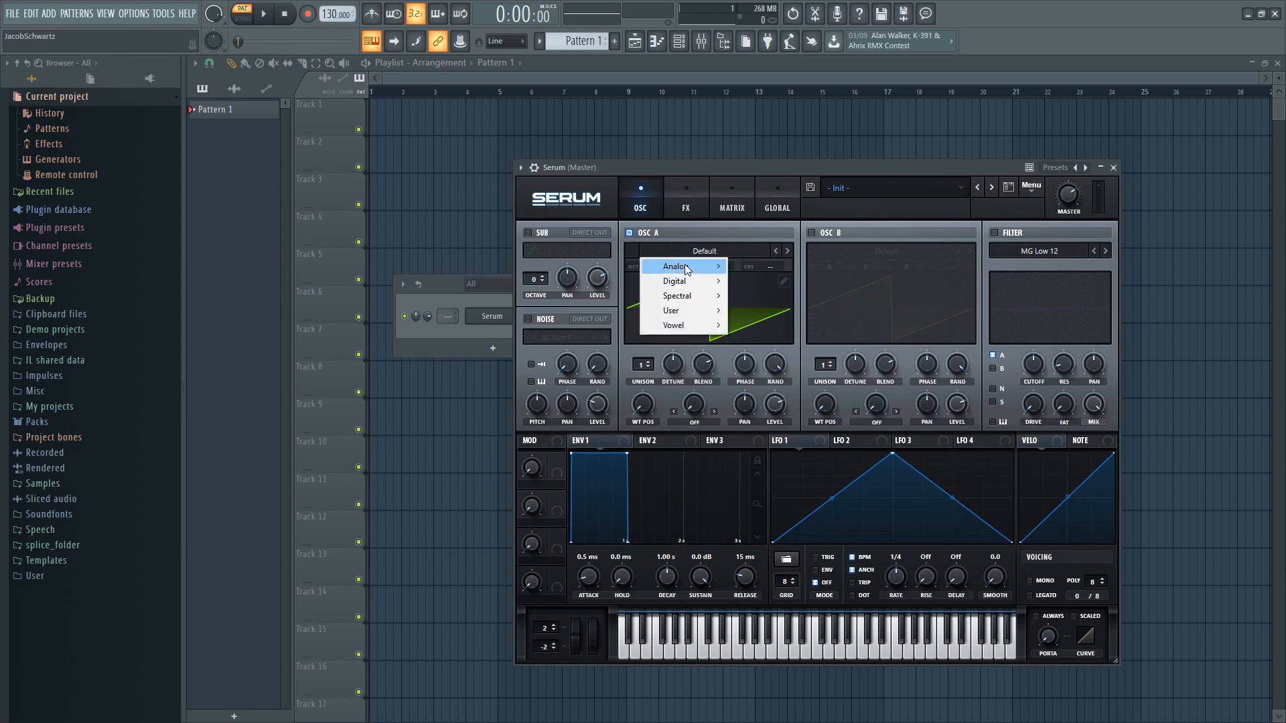
{"action": "mouse_move", "coordinate": [676, 267]}
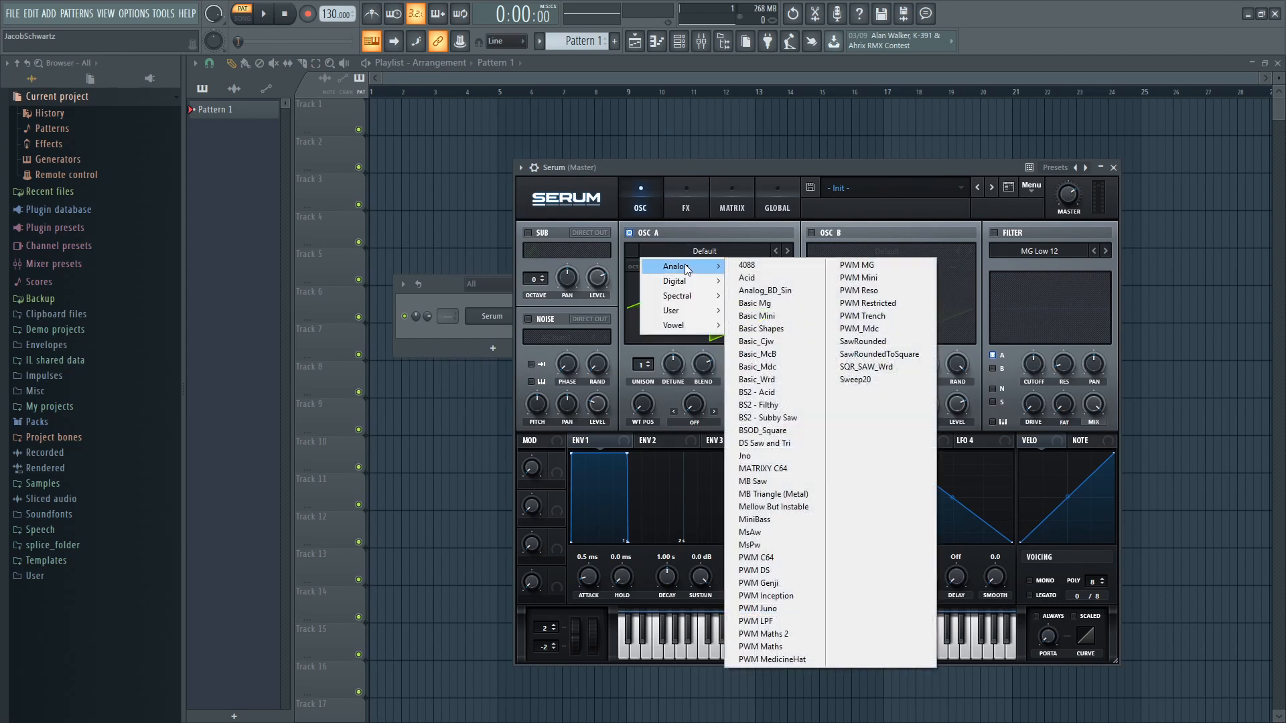
{"action": "left_click", "coordinate": [790, 329]}
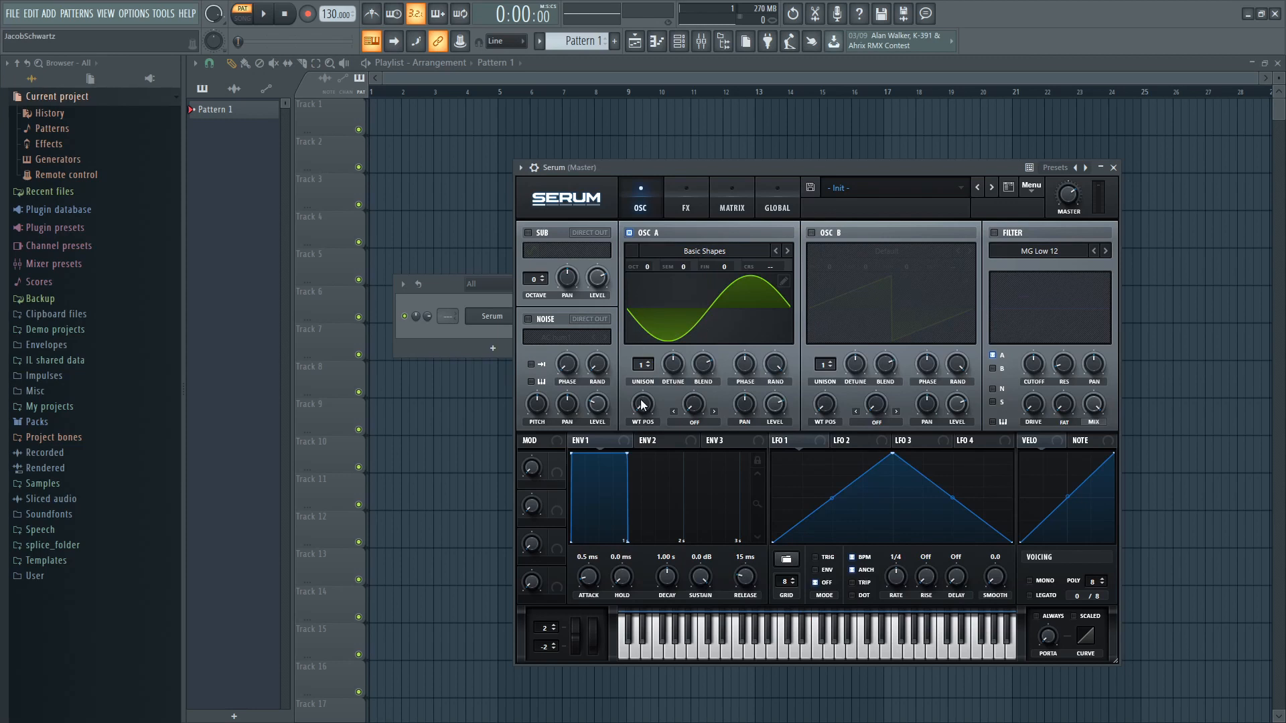
- Enable oscillator B and load the Digital wavetable Dist Sub Dskperc into it
{"action": "mouse_move", "coordinate": [637, 402]}
{"action": "left_click", "coordinate": [810, 232]}
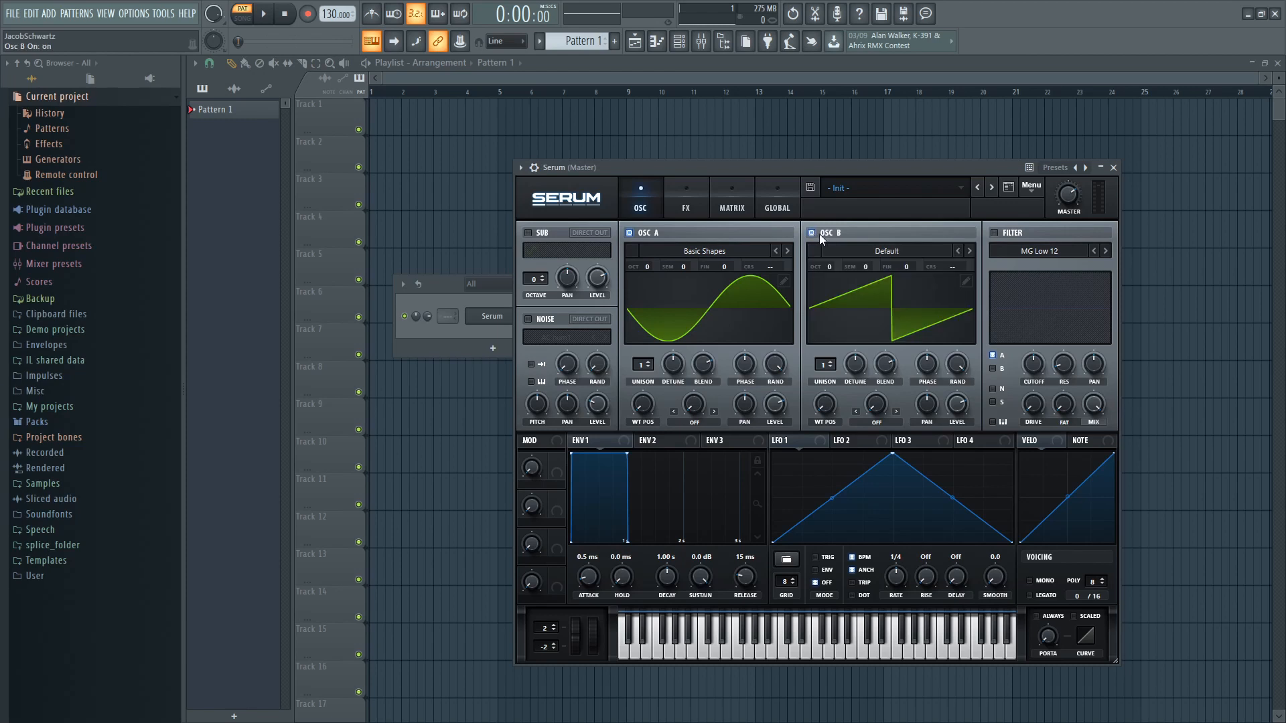
{"action": "left_click", "coordinate": [883, 250]}
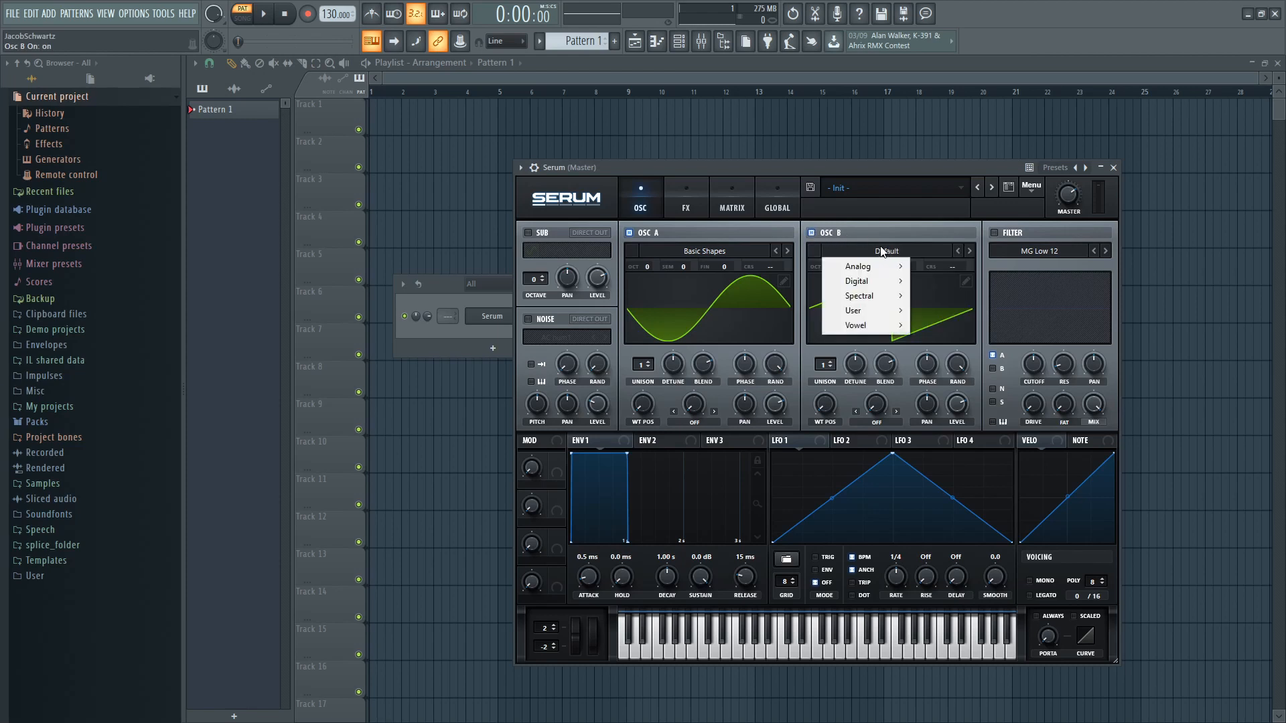
{"action": "mouse_move", "coordinate": [867, 281]}
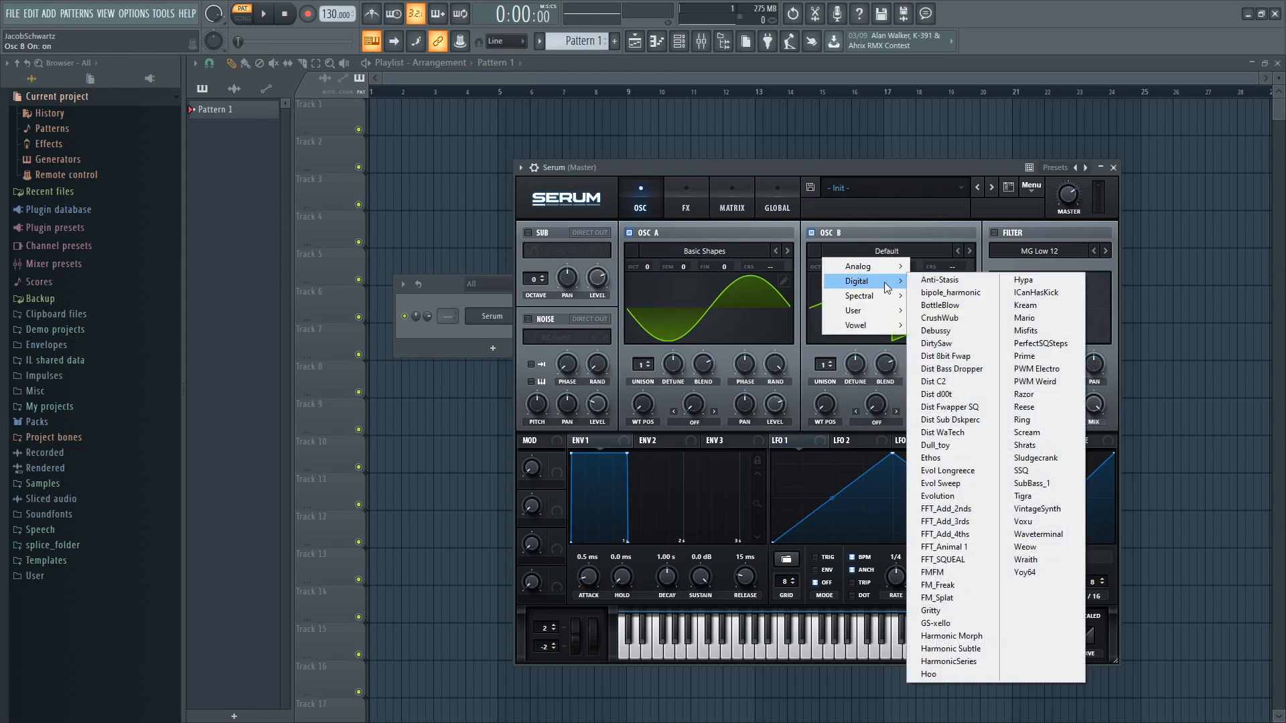
{"action": "left_click", "coordinate": [973, 421]}
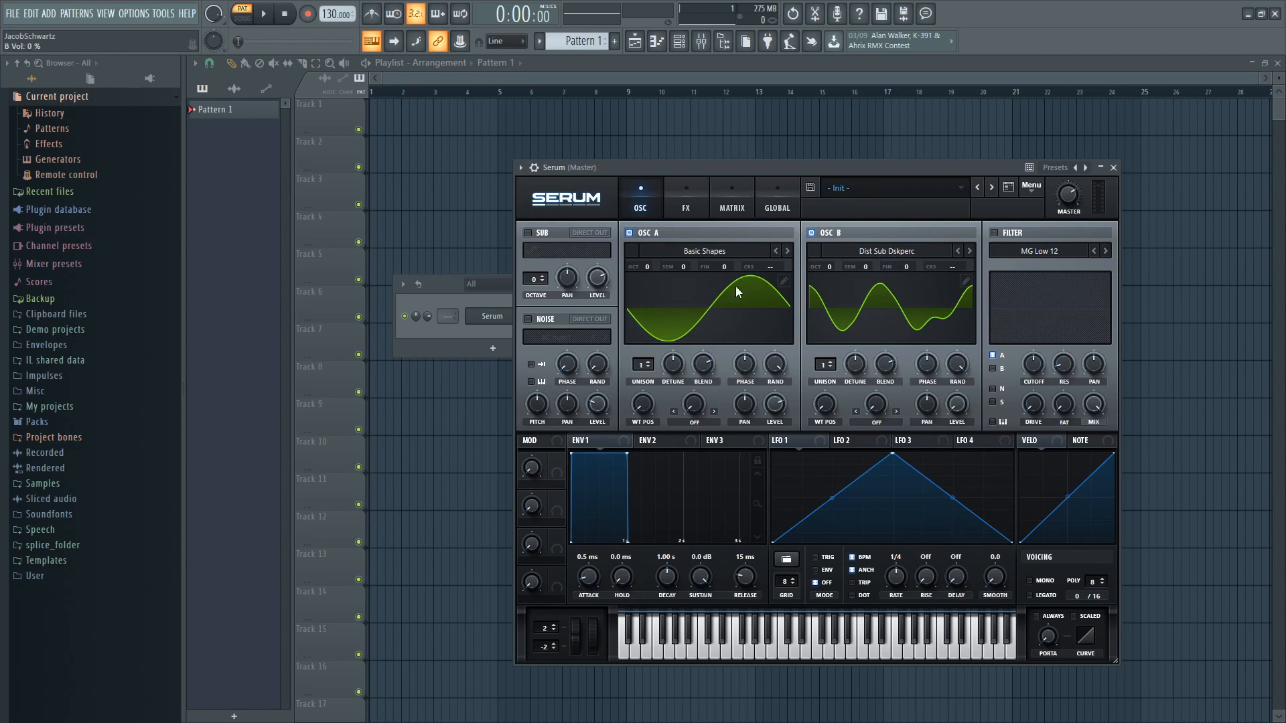
- Set oscillator A's warp mode to FM (from B) and reshape LFO 1 with its peak at a quarter cycle and a rounded fall
{"action": "left_click", "coordinate": [694, 420]}
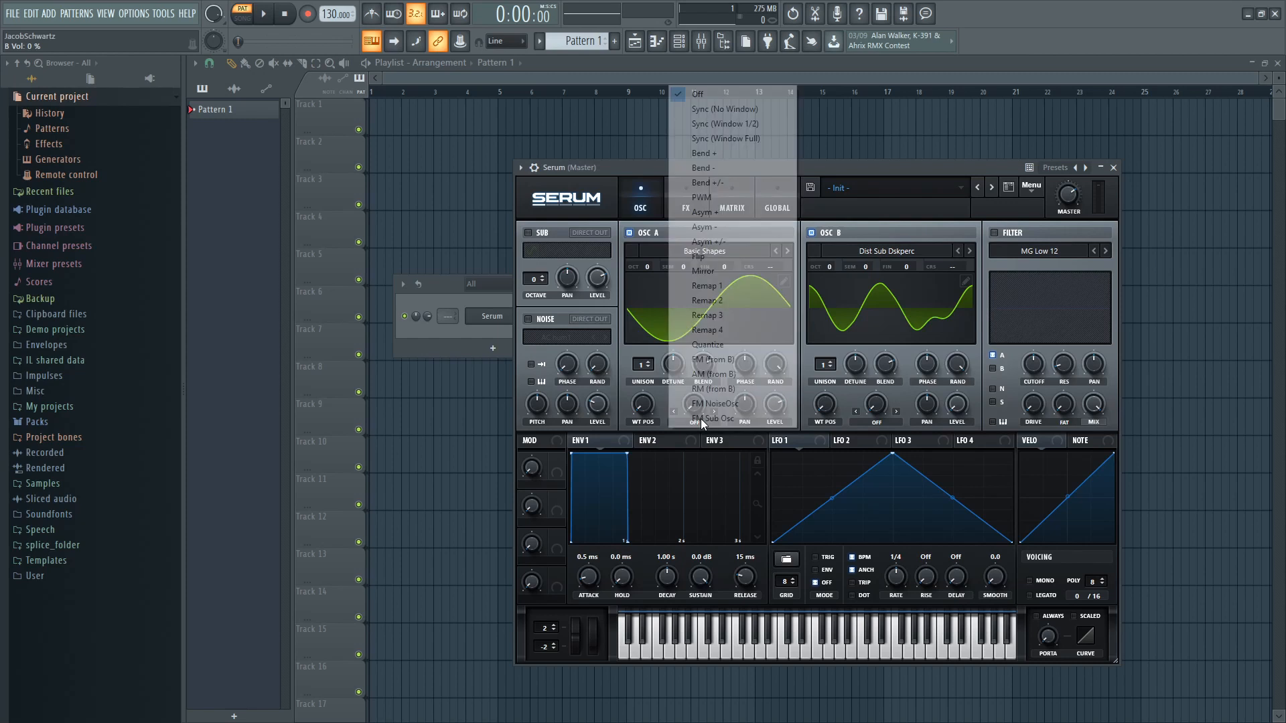
{"action": "left_click", "coordinate": [715, 359]}
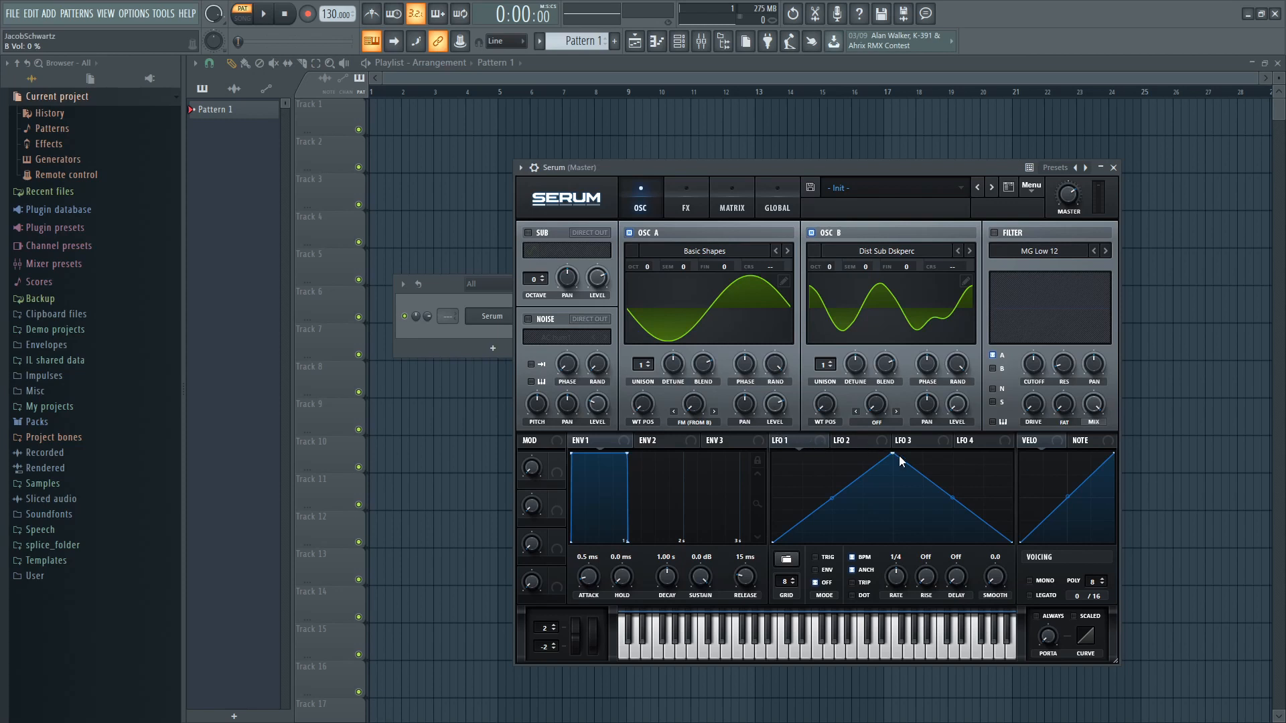
{"action": "left_click_drag", "start_coordinate": [899, 456], "coordinate": [832, 431]}
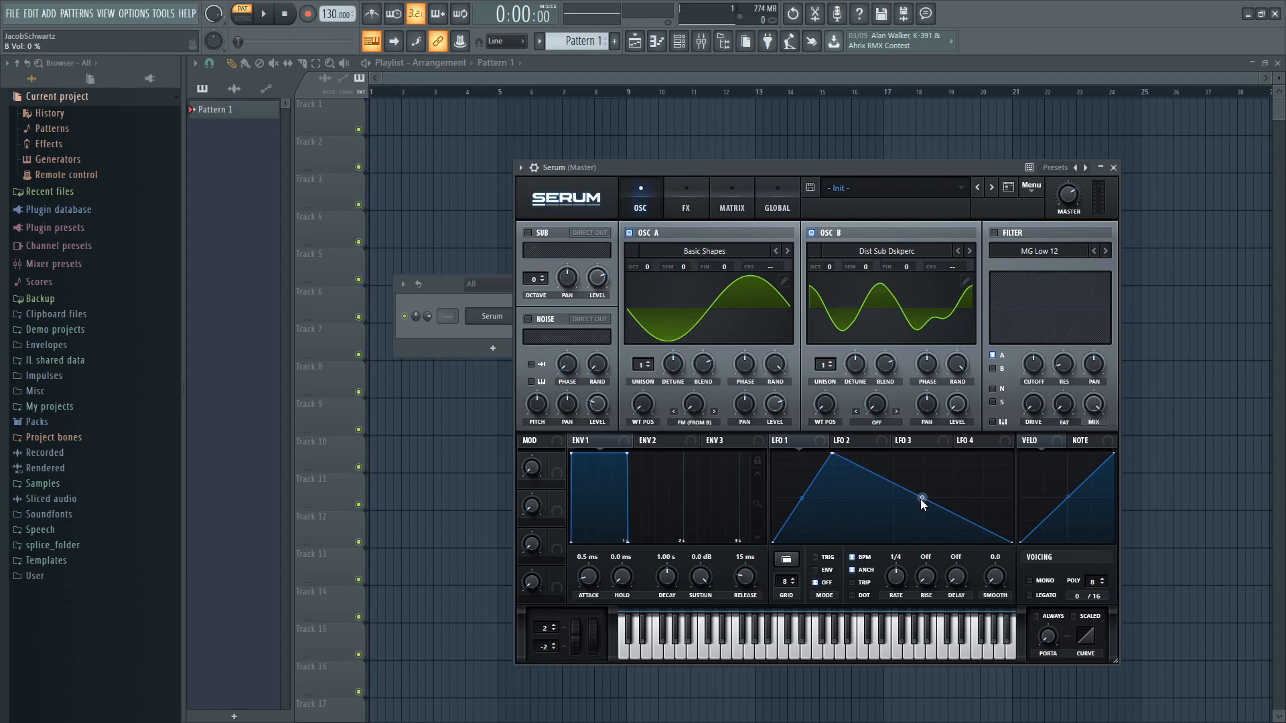
{"action": "left_click_drag", "start_coordinate": [922, 504], "coordinate": [921, 489]}
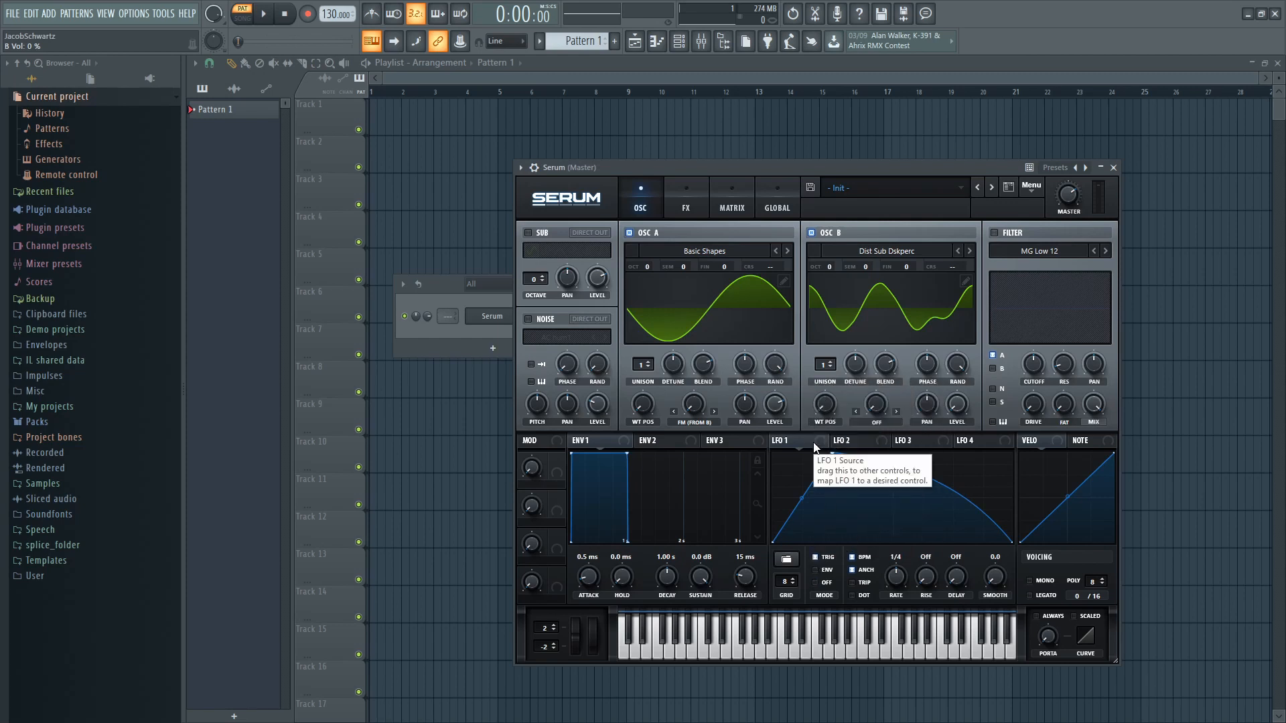
- Assign LFO 1 to oscillator A's FM (from B) amount and set oscillator B's octave to +2
{"action": "left_click_drag", "start_coordinate": [815, 447], "coordinate": [745, 439]}
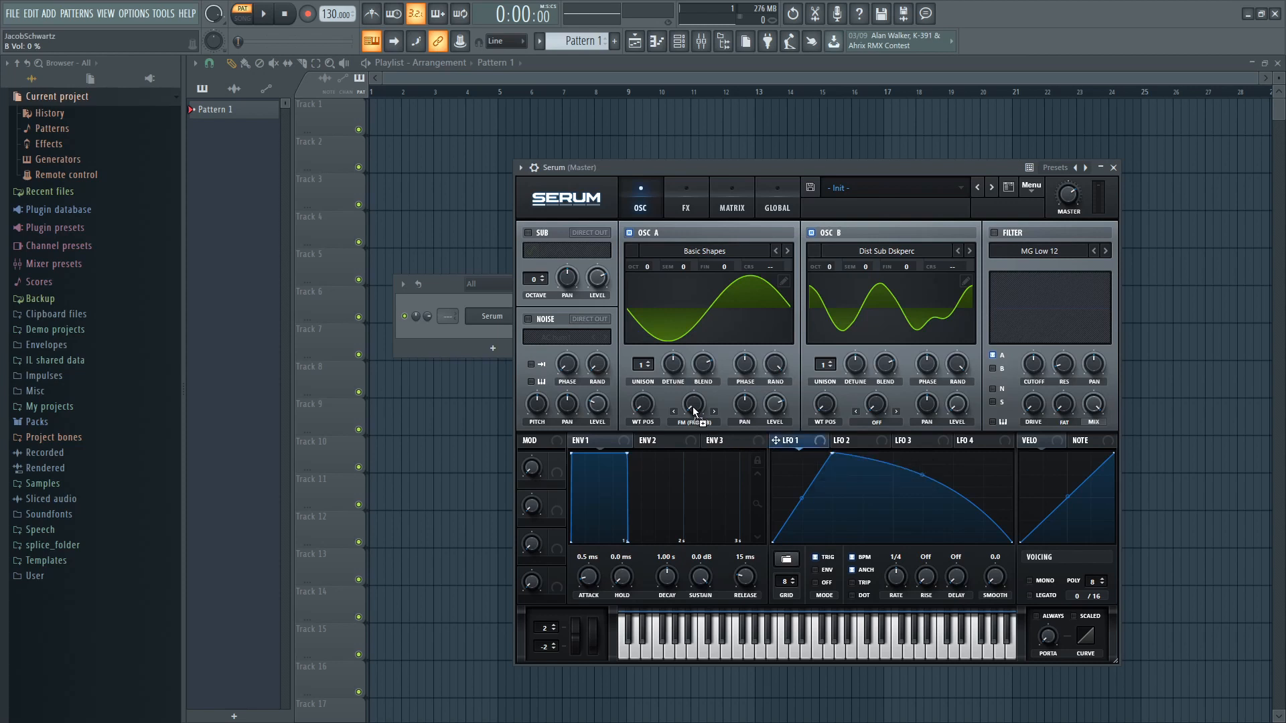
{"action": "mouse_move", "coordinate": [693, 404]}
{"action": "left_mouse_down"}
{"action": "mouse_move", "coordinate": [683, 395]}
{"action": "mouse_move", "coordinate": [676, 431]}
{"action": "mouse_move", "coordinate": [684, 390]}
{"action": "mouse_move", "coordinate": [696, 398]}
{"action": "left_mouse_up"}
{"action": "mouse_move", "coordinate": [683, 392]}
{"action": "left_mouse_down"}
{"action": "mouse_move", "coordinate": [679, 408]}
{"action": "mouse_move", "coordinate": [683, 391]}
{"action": "left_mouse_up"}
{"action": "left_click_drag", "start_coordinate": [830, 266], "coordinate": [845, 246]}
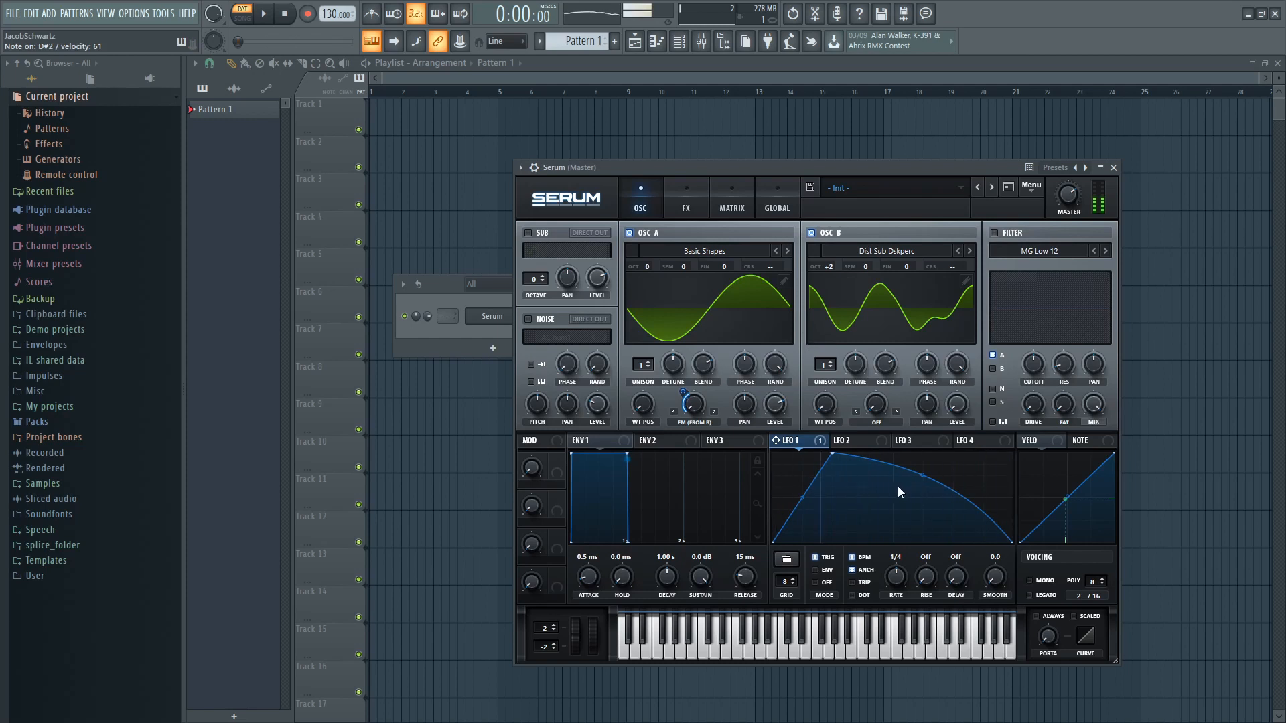
- Enable the Distortion effect in Tube mode and increase its drive
{"action": "left_click", "coordinate": [688, 196]}
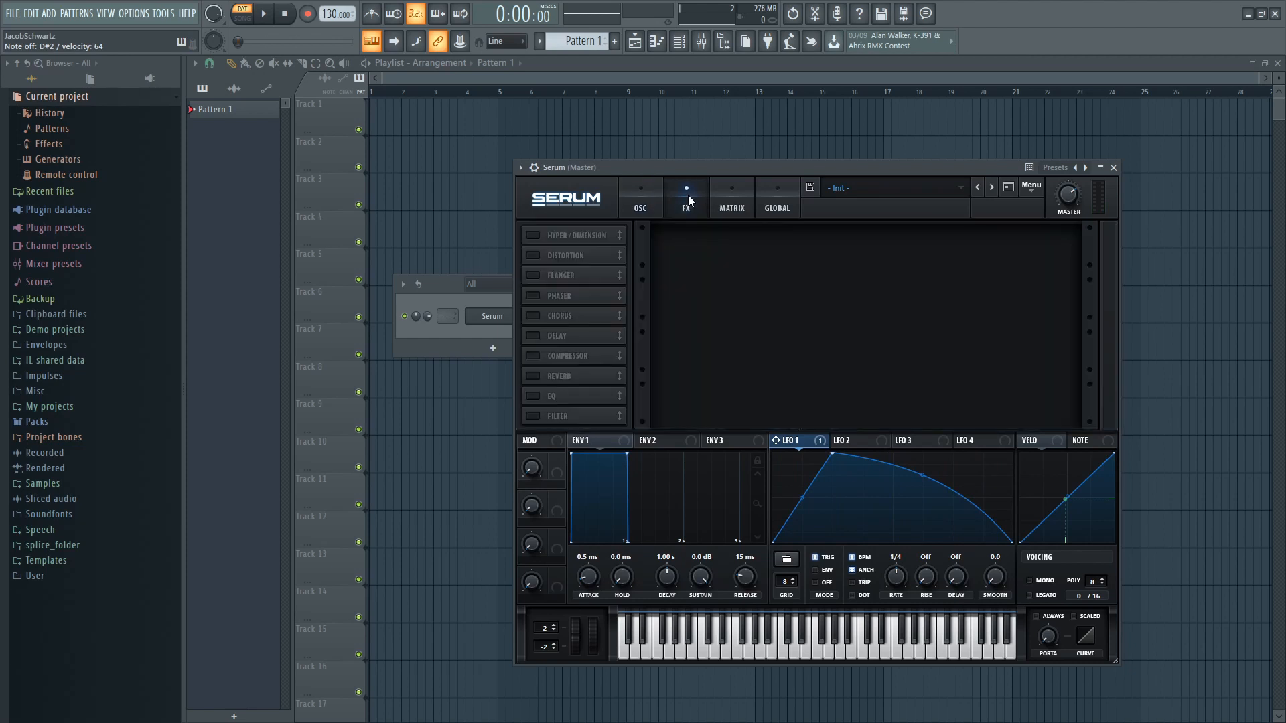
{"action": "left_click", "coordinate": [532, 255]}
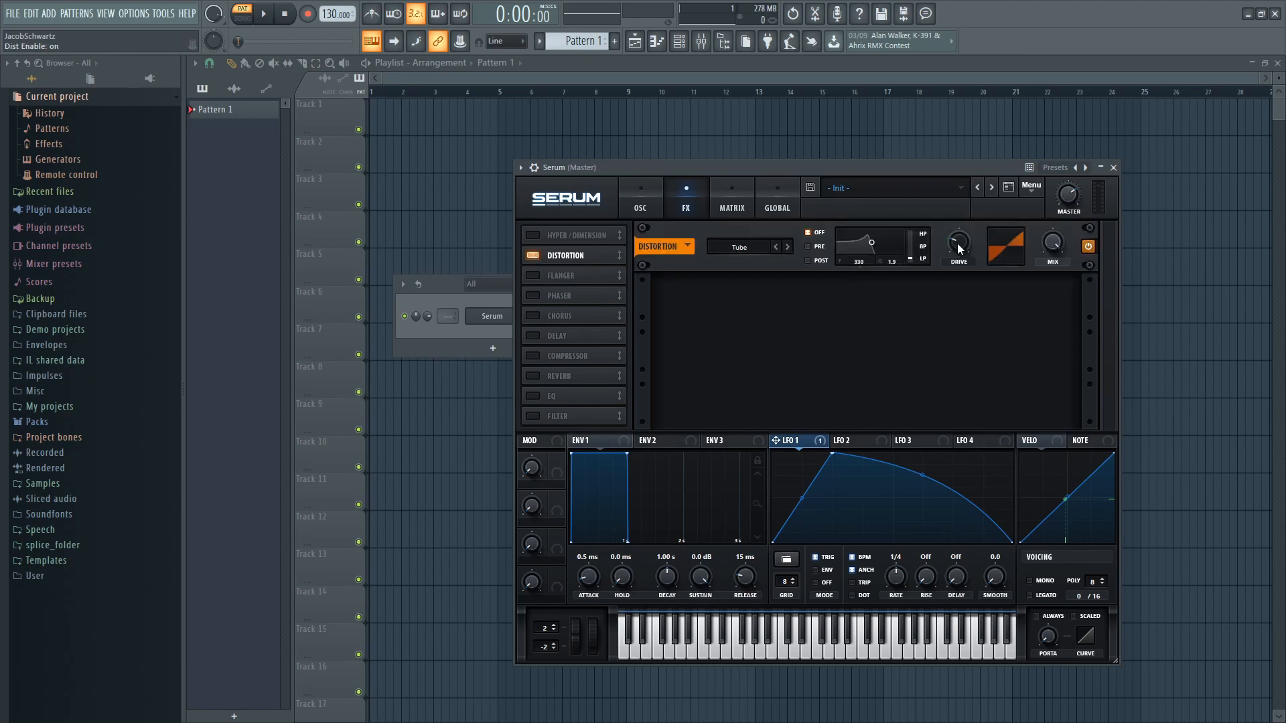
{"action": "mouse_move", "coordinate": [959, 240]}
{"action": "left_click_drag", "start_coordinate": [959, 223], "coordinate": [975, 174]}
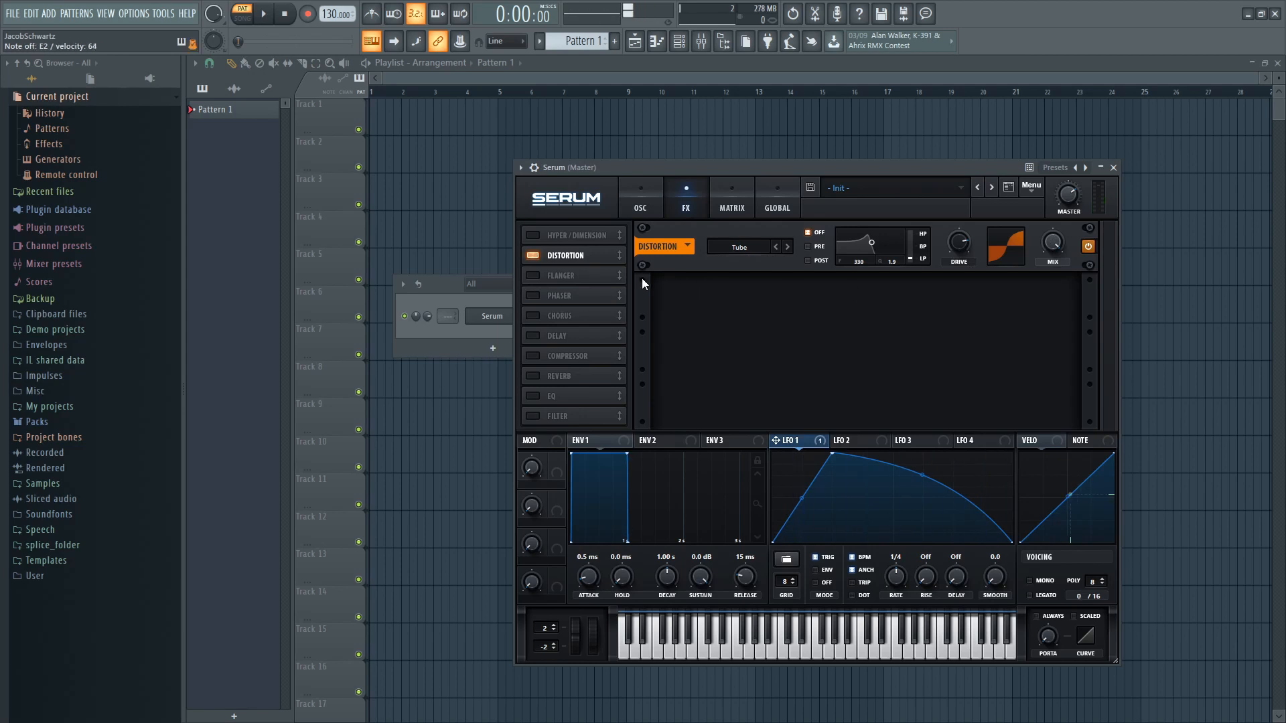
- Enable the noise oscillator and load the Organics sample Air Can 1
{"action": "left_click", "coordinate": [647, 203]}
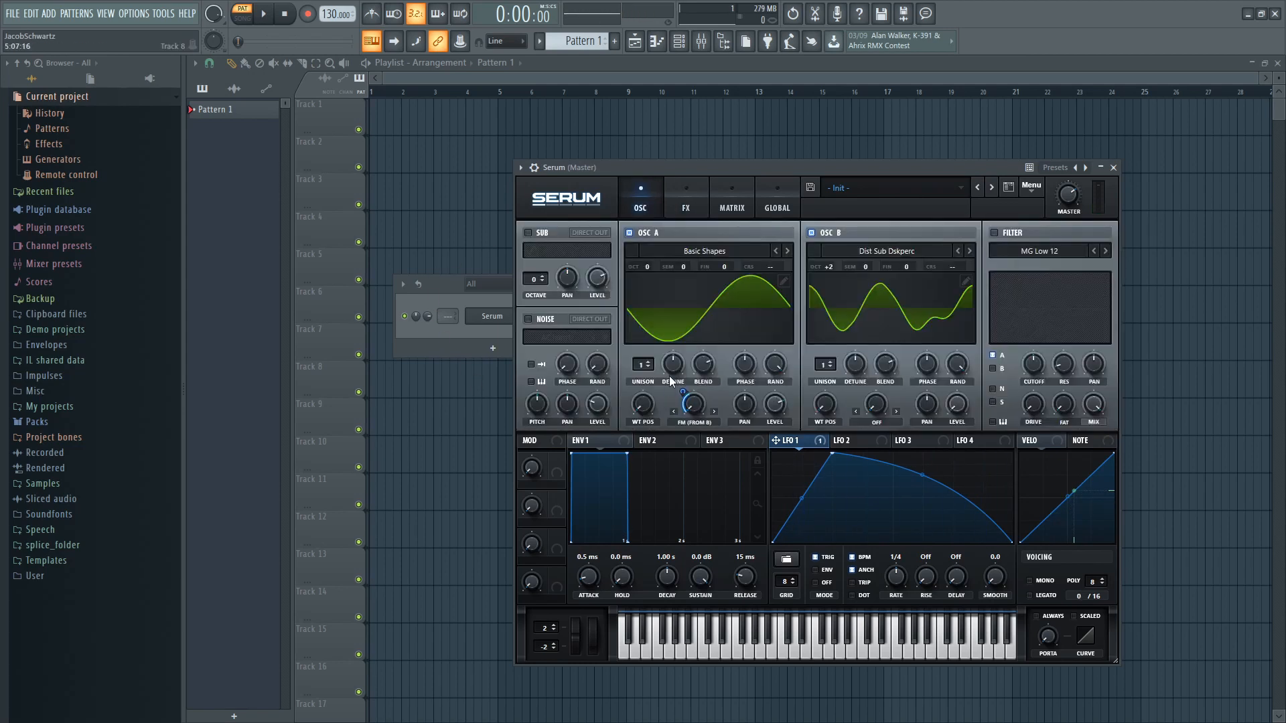
{"action": "left_click", "coordinate": [531, 320]}
{"action": "left_click", "coordinate": [556, 337]}
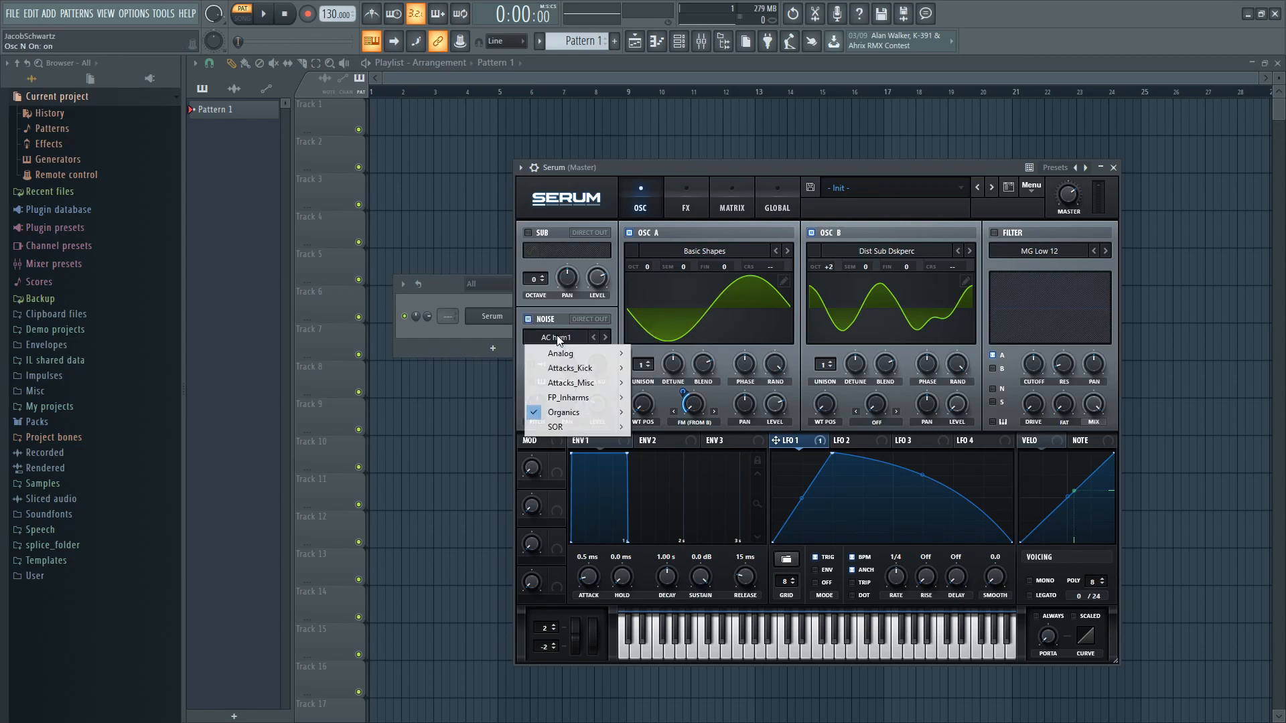
{"action": "mouse_move", "coordinate": [566, 420]}
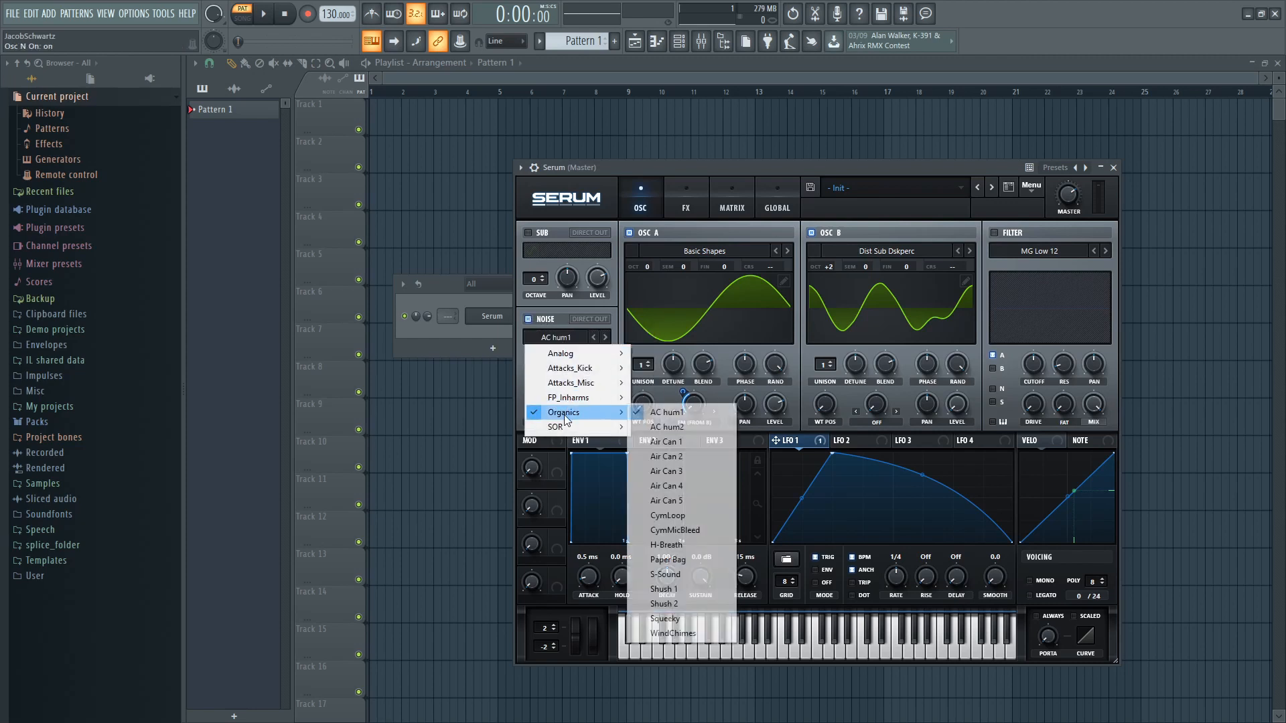
{"action": "left_click", "coordinate": [701, 440]}
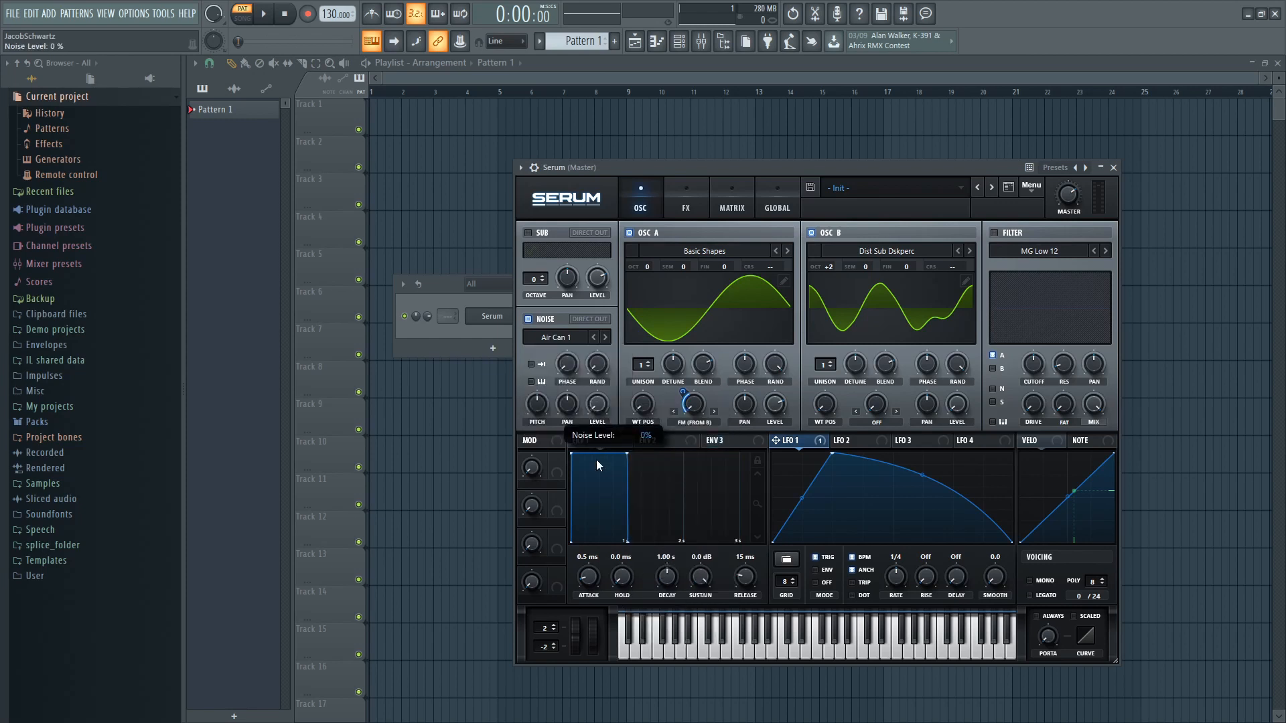
- Assign LFO 1 to the noise level with an amount of about 14, and set envelope 1's attack to 5.4 ms
{"action": "left_click_drag", "start_coordinate": [777, 440], "coordinate": [580, 453]}
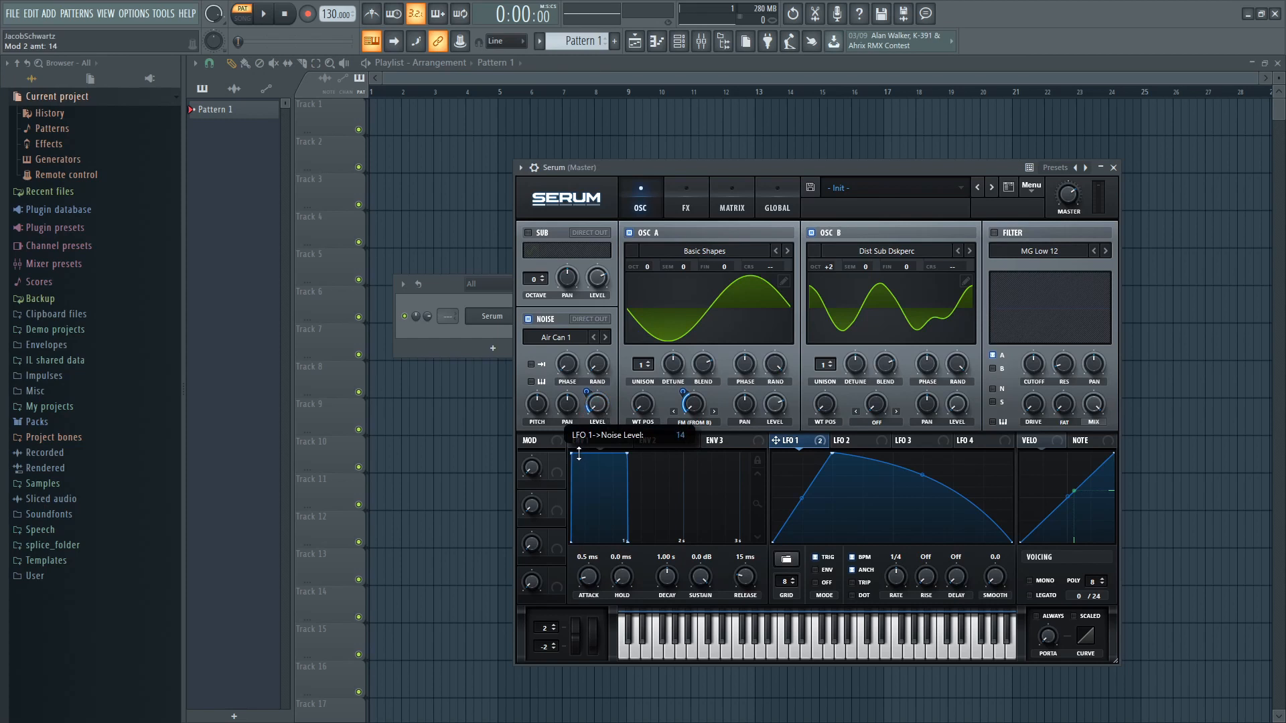
{"action": "left_click_drag", "start_coordinate": [580, 454], "coordinate": [580, 455]}
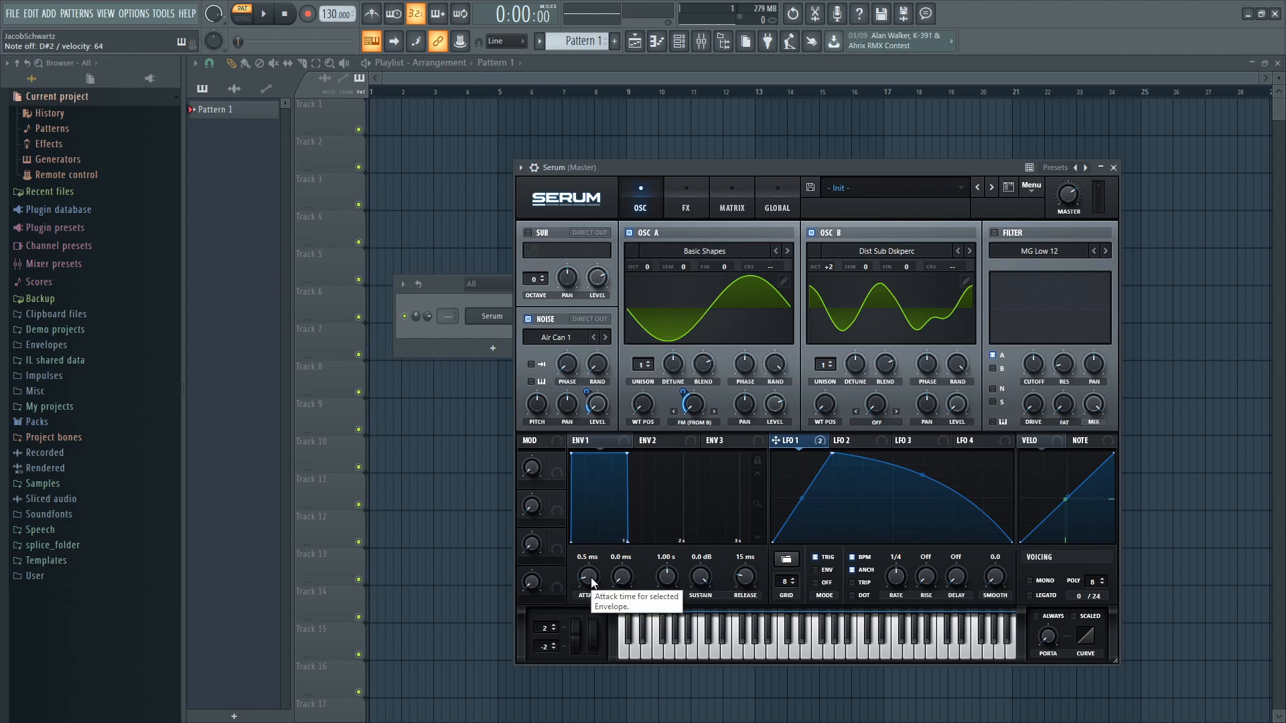
{"action": "left_click_drag", "start_coordinate": [591, 582], "coordinate": [592, 577]}
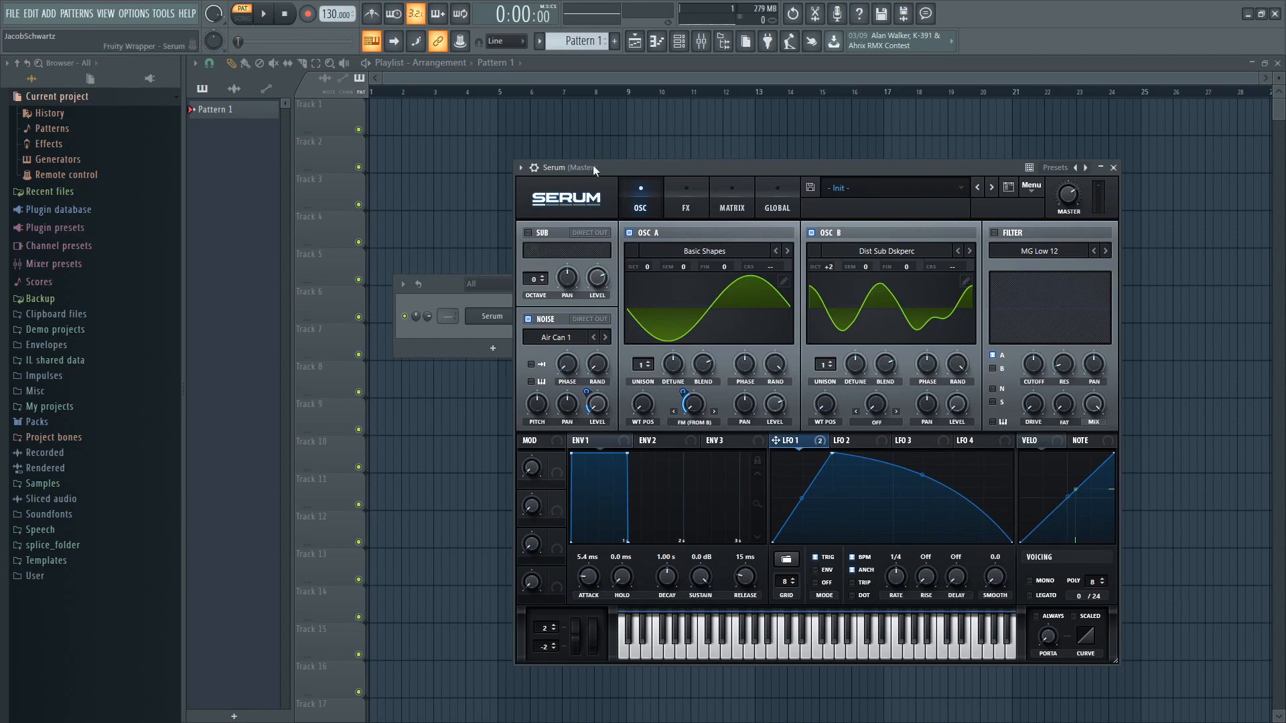
- Enable the EQ effect directly after Distortion in the chain and boost the gain of its high shelf
{"action": "left_click", "coordinate": [703, 197]}
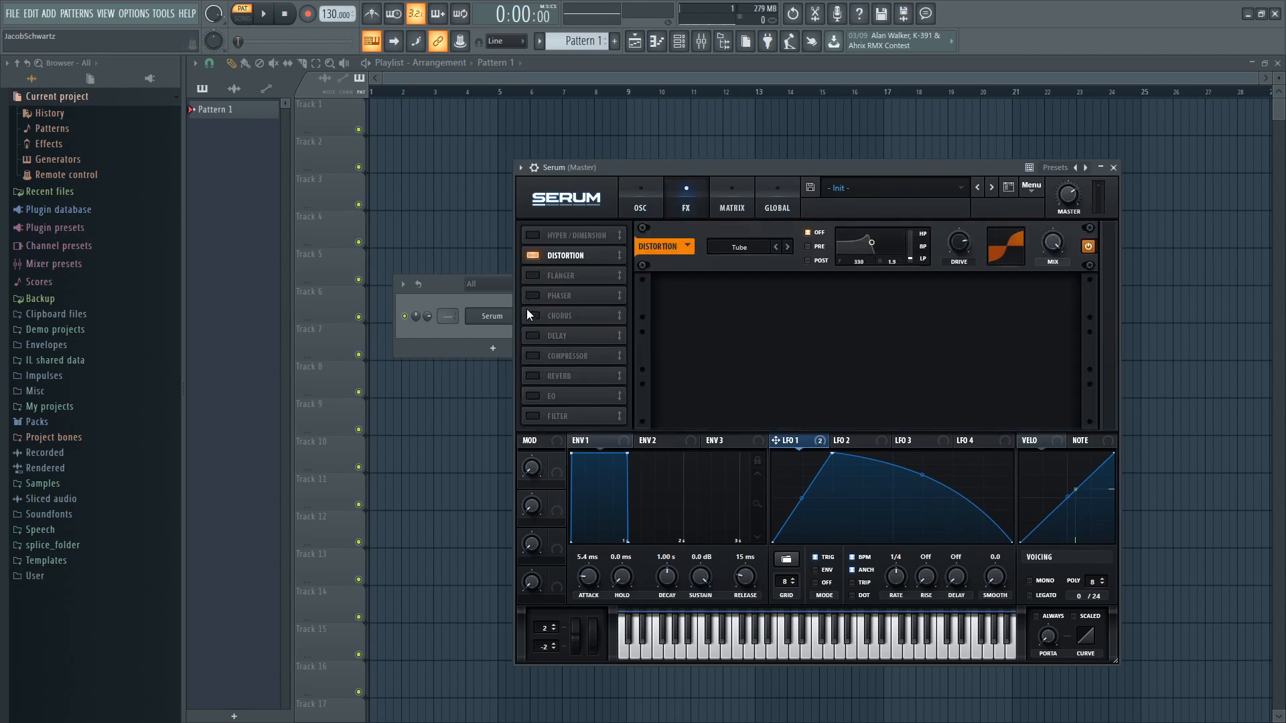
{"action": "left_click", "coordinate": [533, 396]}
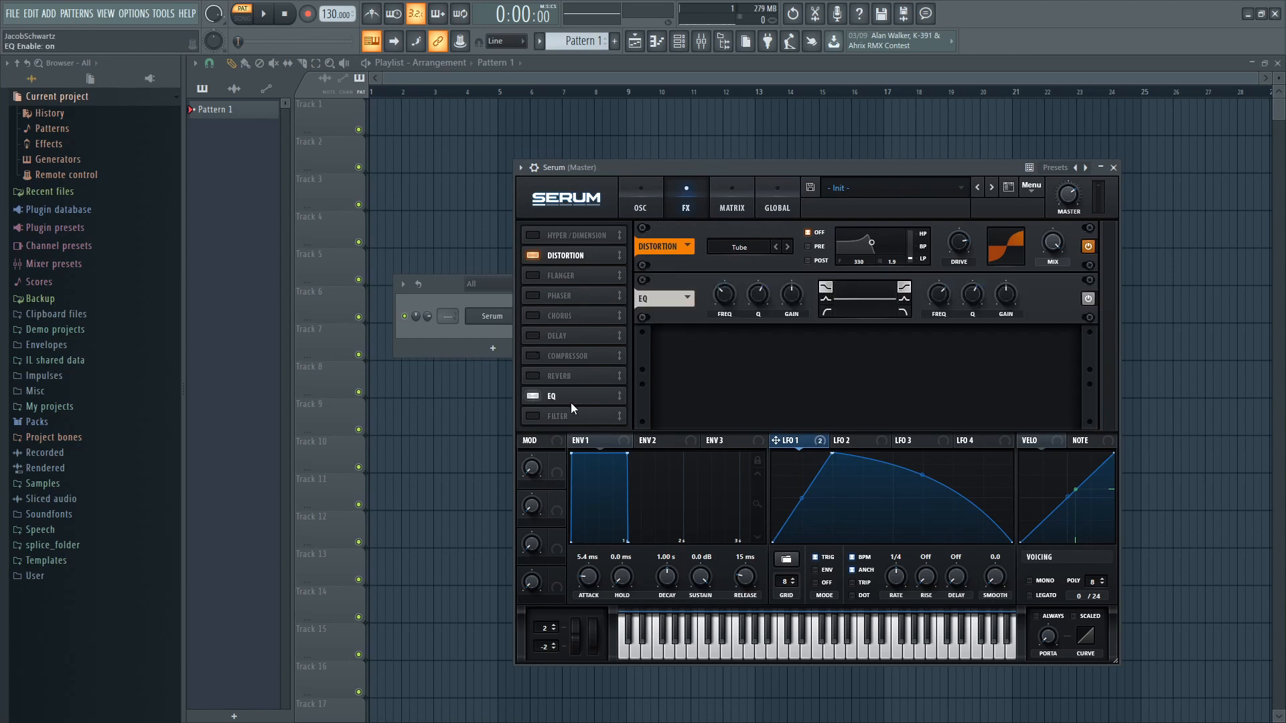
{"action": "left_click_drag", "start_coordinate": [570, 403], "coordinate": [566, 284]}
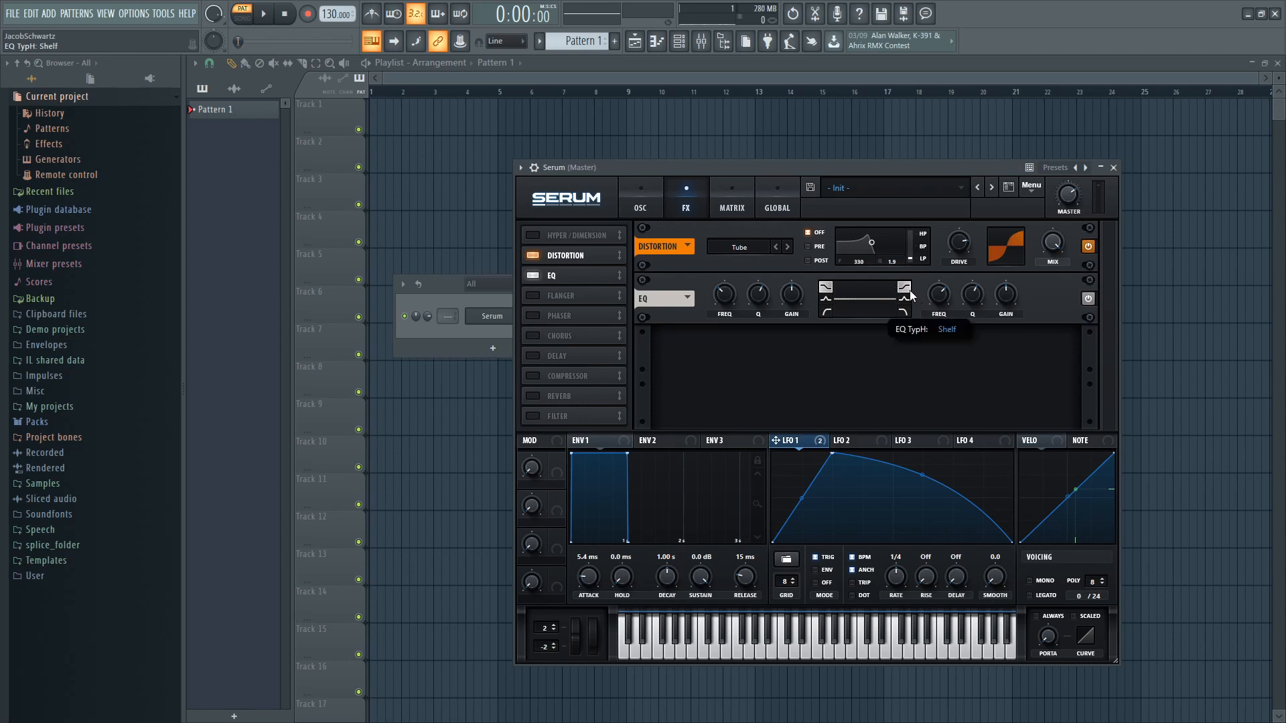
{"action": "mouse_move", "coordinate": [965, 299]}
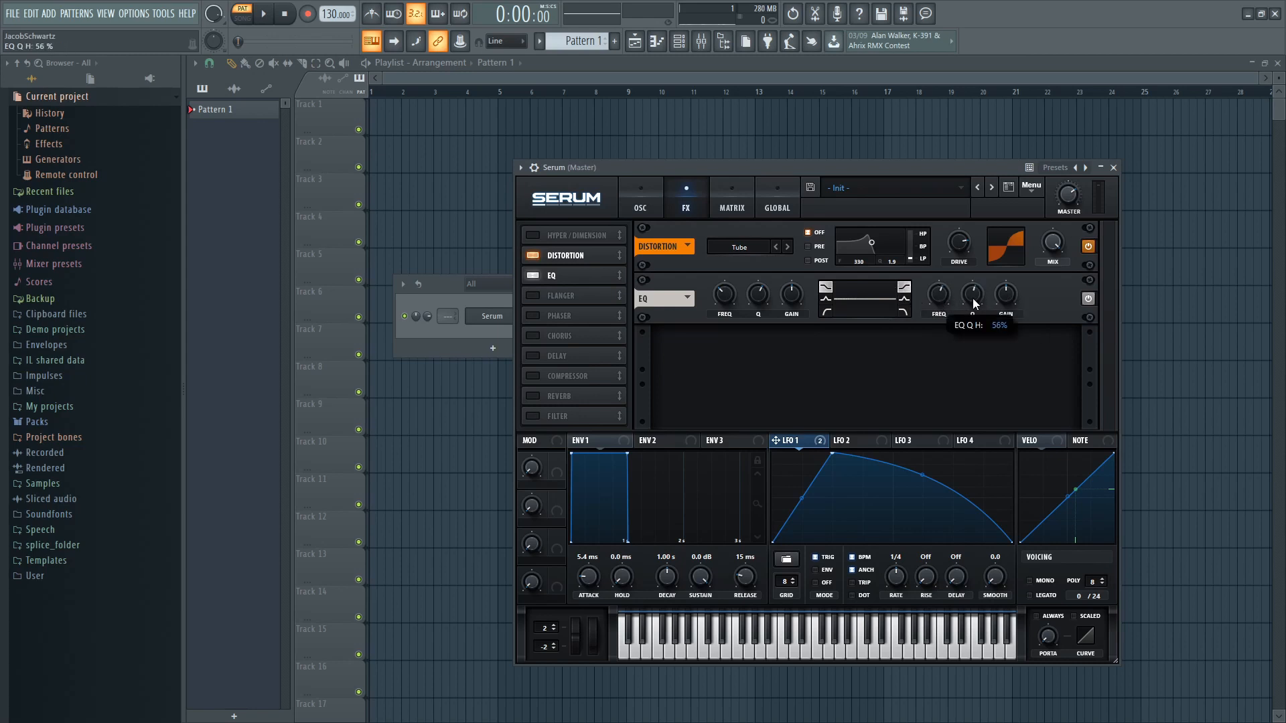
{"action": "left_click_drag", "start_coordinate": [1004, 295], "coordinate": [969, 279]}
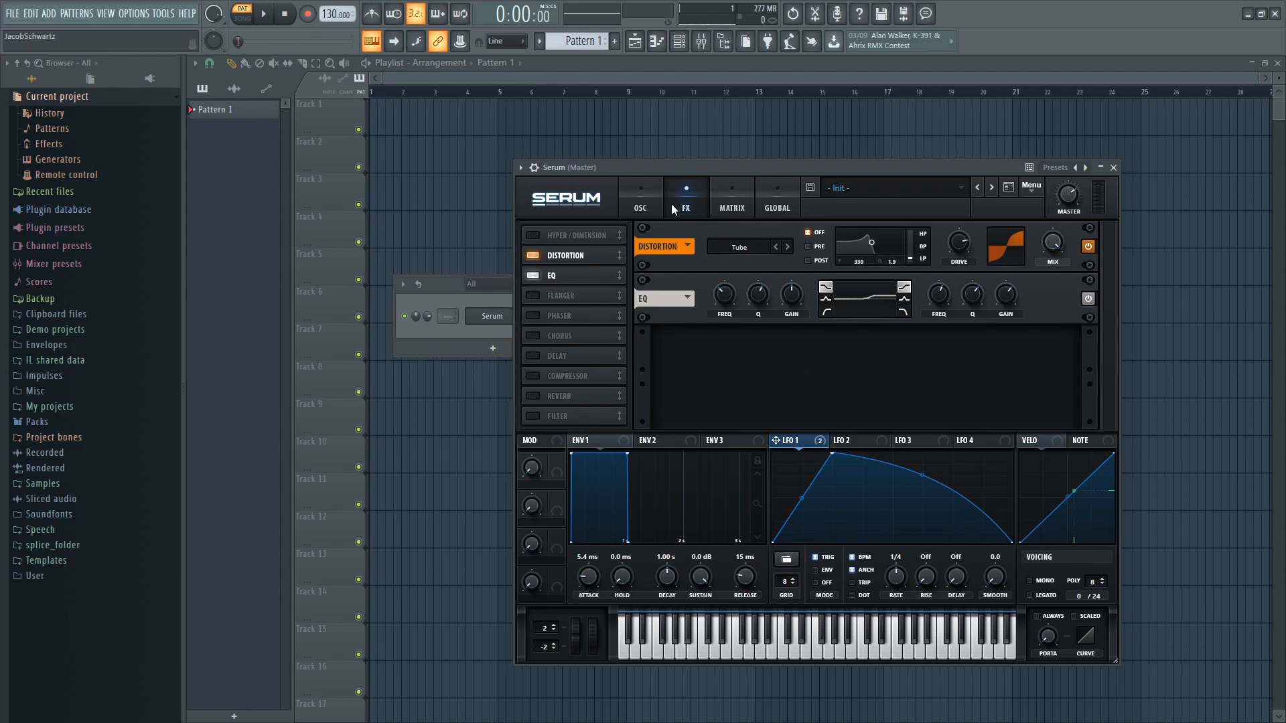
{"action": "left_click", "coordinate": [639, 208]}
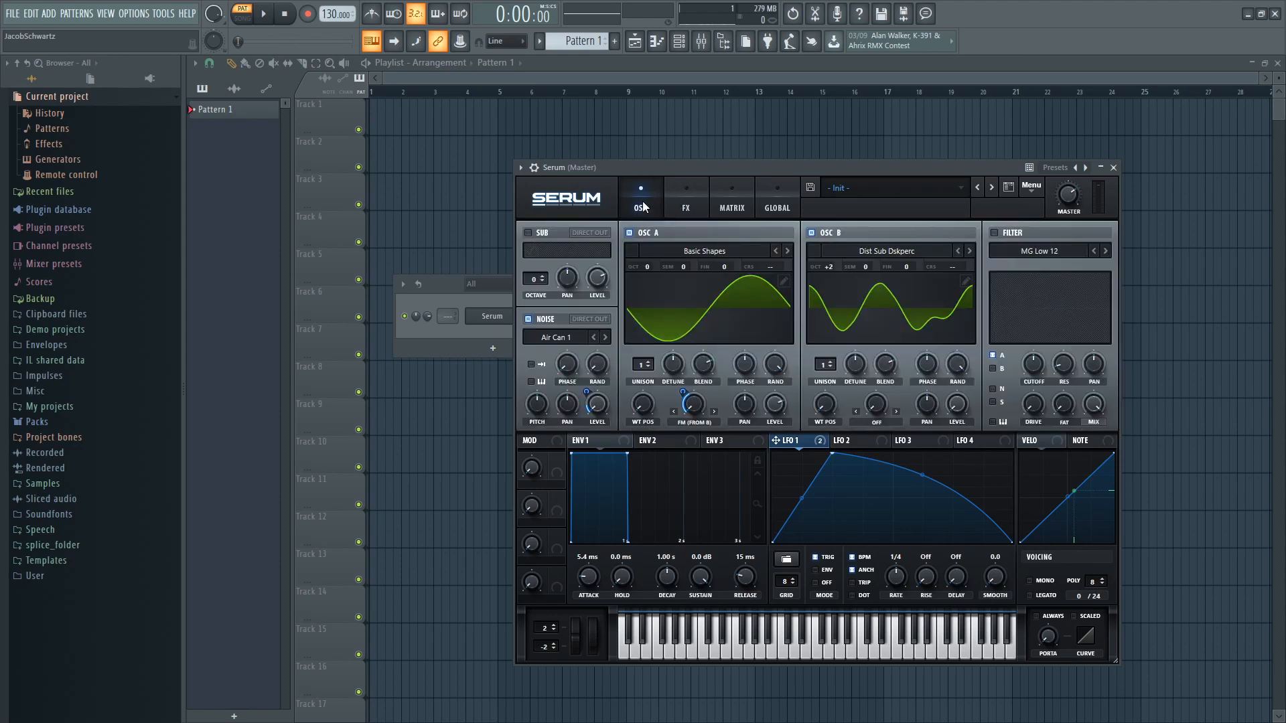
{"action": "left_click", "coordinate": [688, 204]}
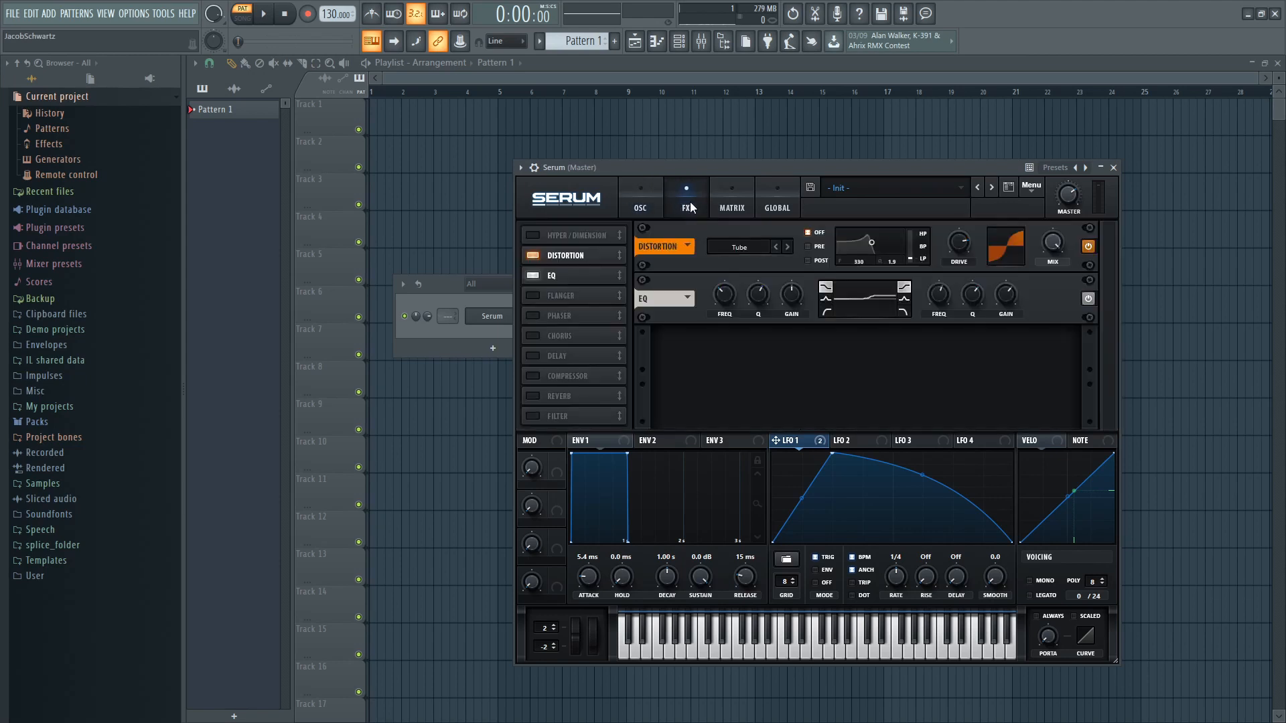
- Load Fruity Parametric EQ 2 into the first effect slot of mixer Insert 1 and cut its low-mid and mid bands 3 and 4
{"action": "left_click", "coordinate": [703, 44]}
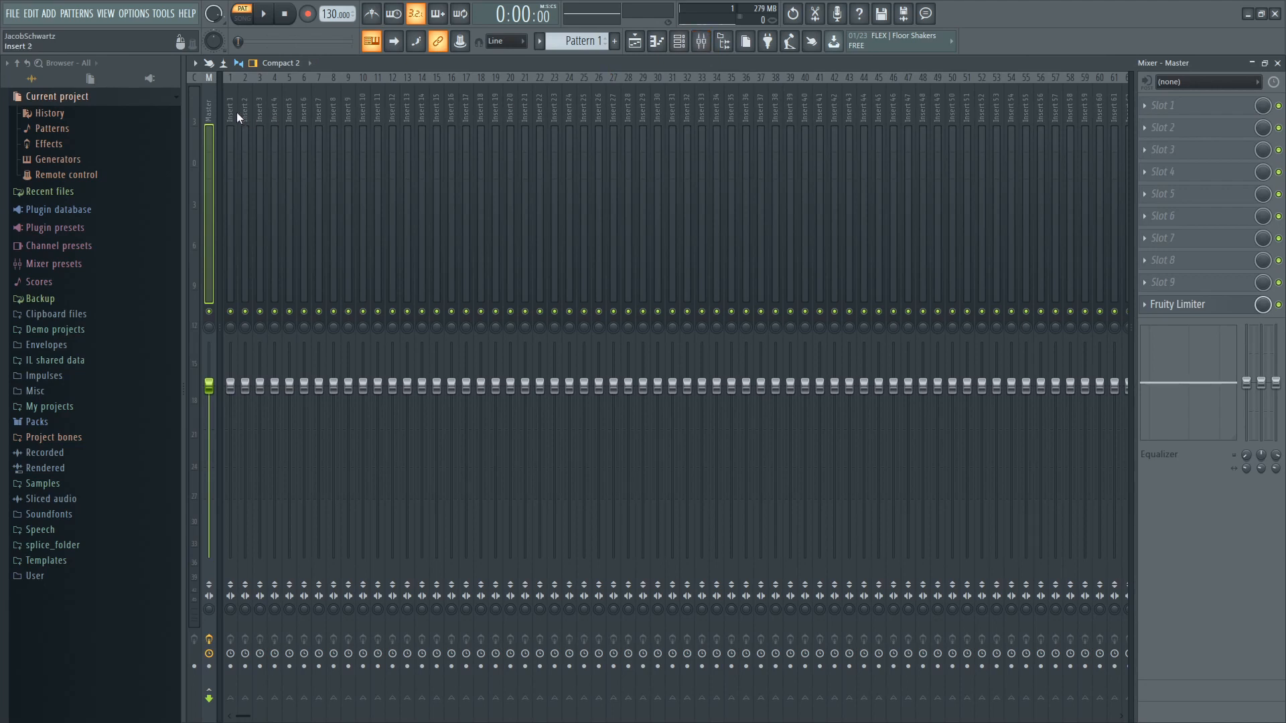
{"action": "left_click", "coordinate": [228, 112]}
{"action": "left_click", "coordinate": [1168, 108]}
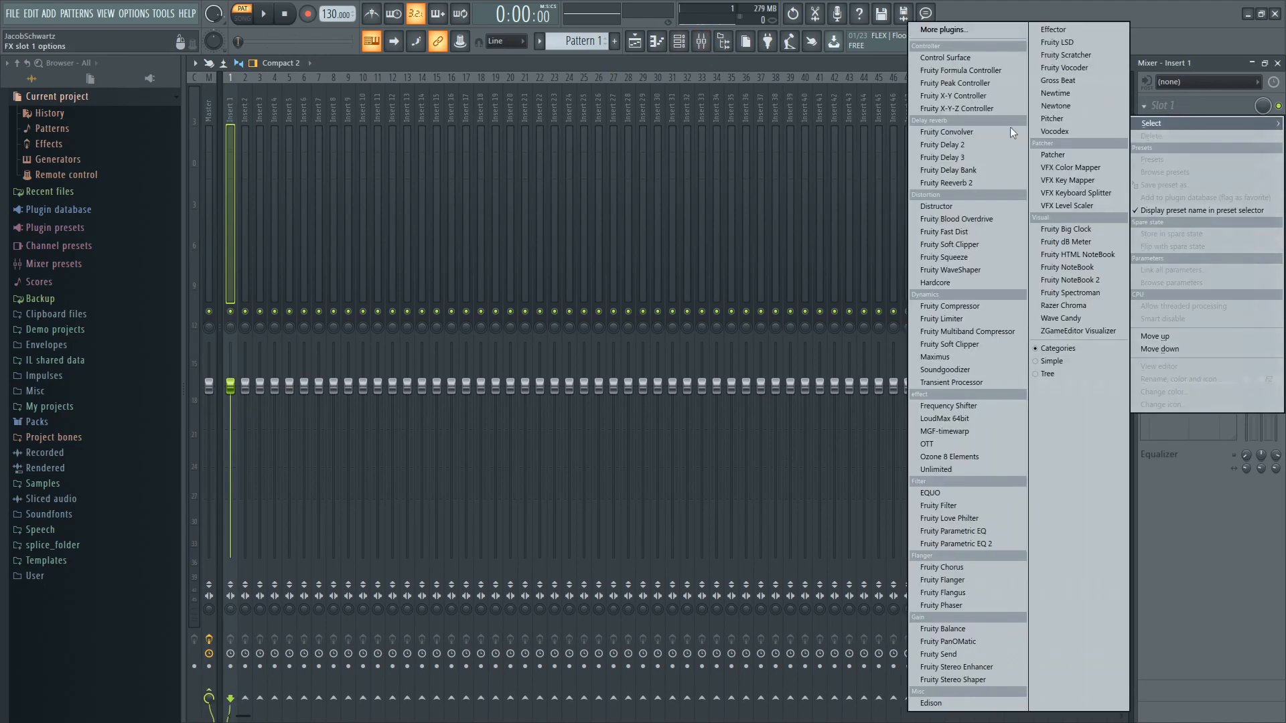
{"action": "left_click", "coordinate": [953, 543]}
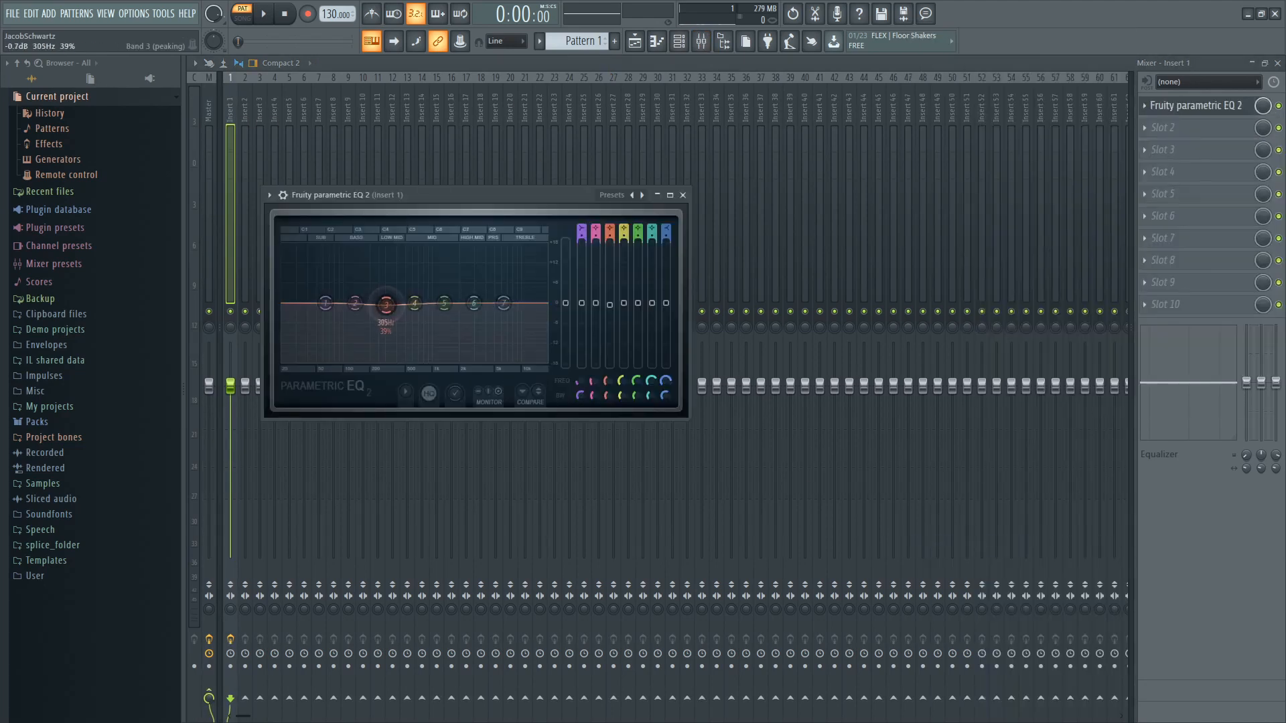
{"action": "left_click_drag", "start_coordinate": [386, 305], "coordinate": [439, 322]}
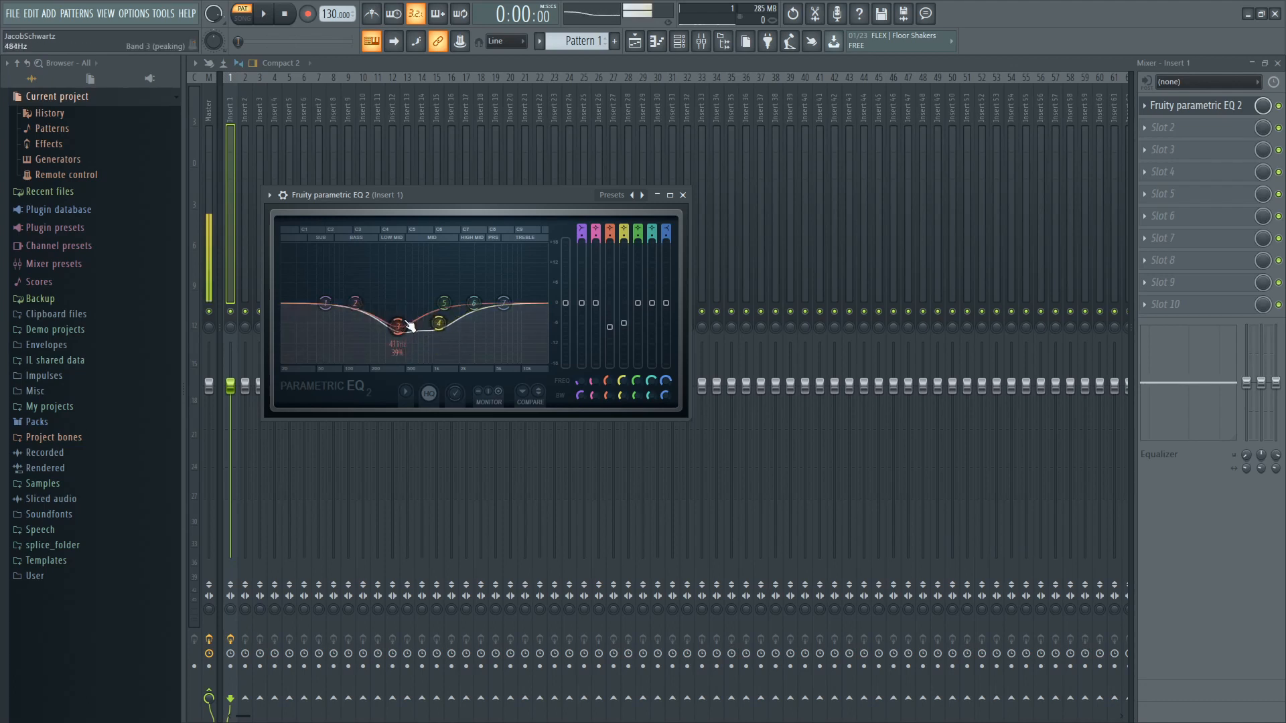
- Route the Serum channel in the channel rack to mixer Insert 1
{"action": "key", "text": "F6"}
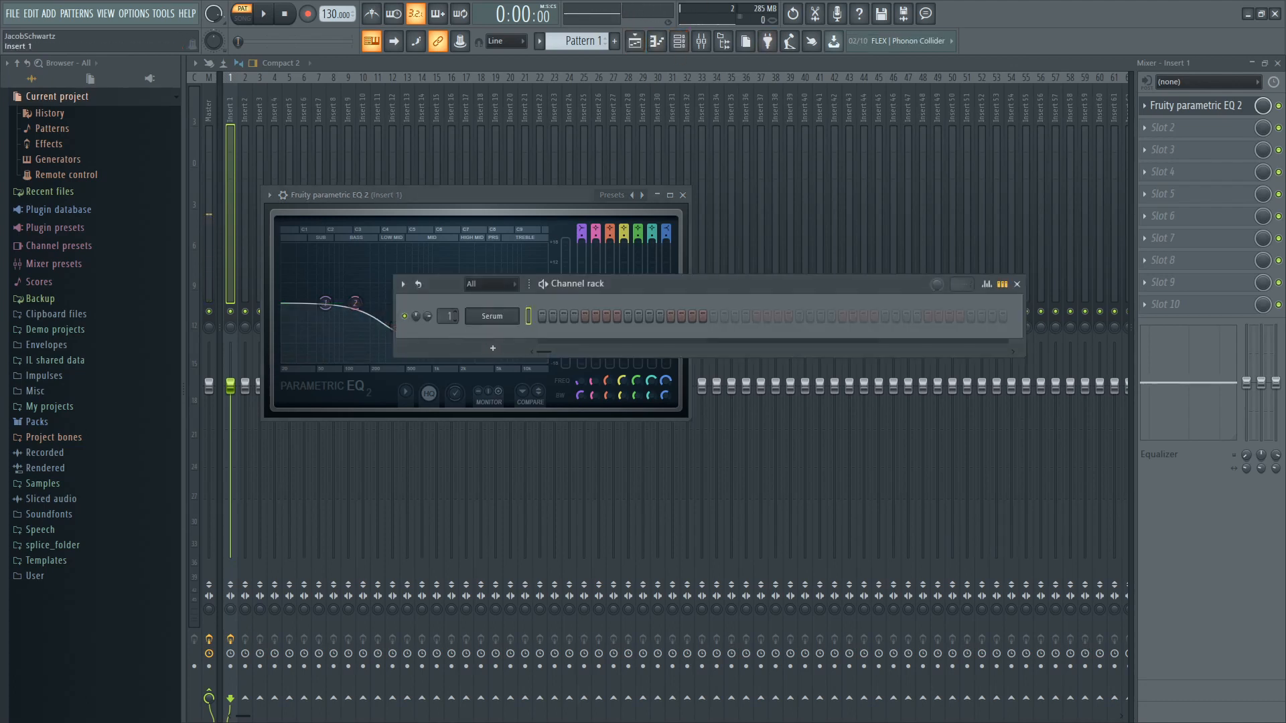
{"action": "key", "text": "Right"}
{"action": "key", "text": "Left"}
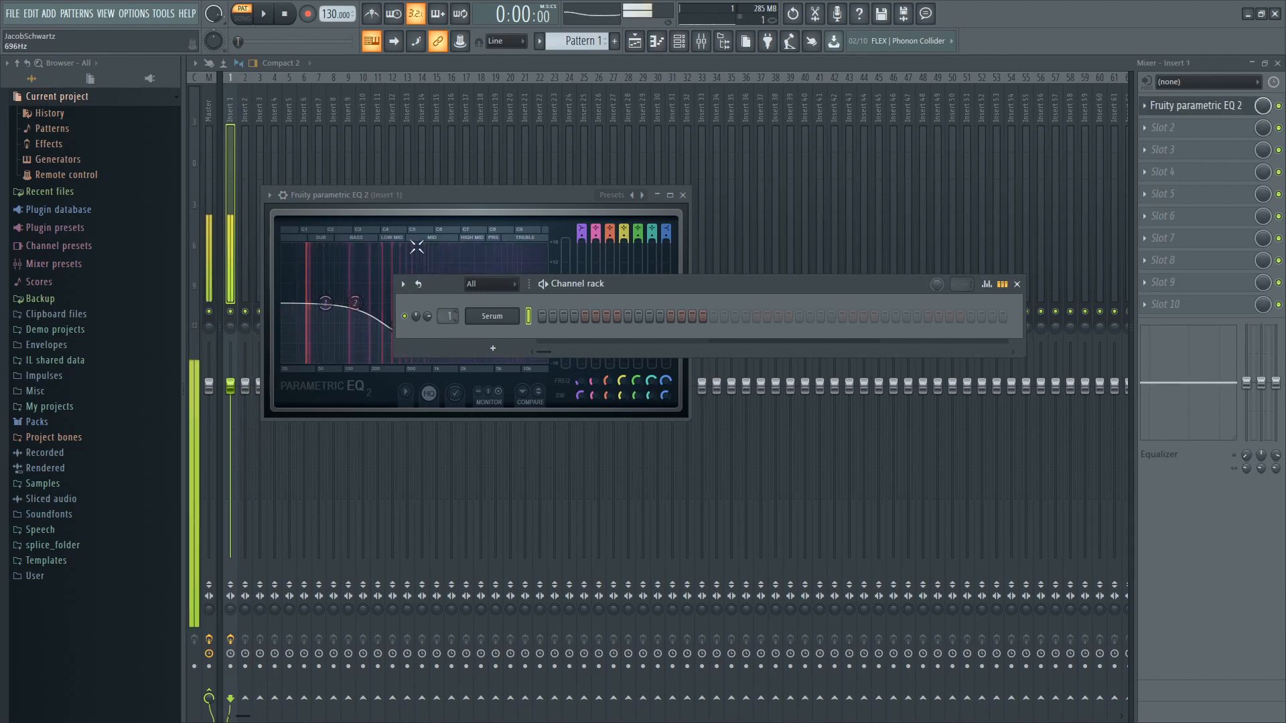
- Boost band 6 and slightly lower band 7 in the parametric EQ, and turn band 1 into a high-pass filter
{"action": "left_click", "coordinate": [416, 247]}
{"action": "left_click_drag", "start_coordinate": [462, 302], "coordinate": [431, 330]}
{"action": "mouse_move", "coordinate": [582, 232]}
{"action": "left_mouse_down"}
{"action": "mouse_move", "coordinate": [582, 250]}
{"action": "mouse_move", "coordinate": [583, 220]}
{"action": "left_mouse_up"}
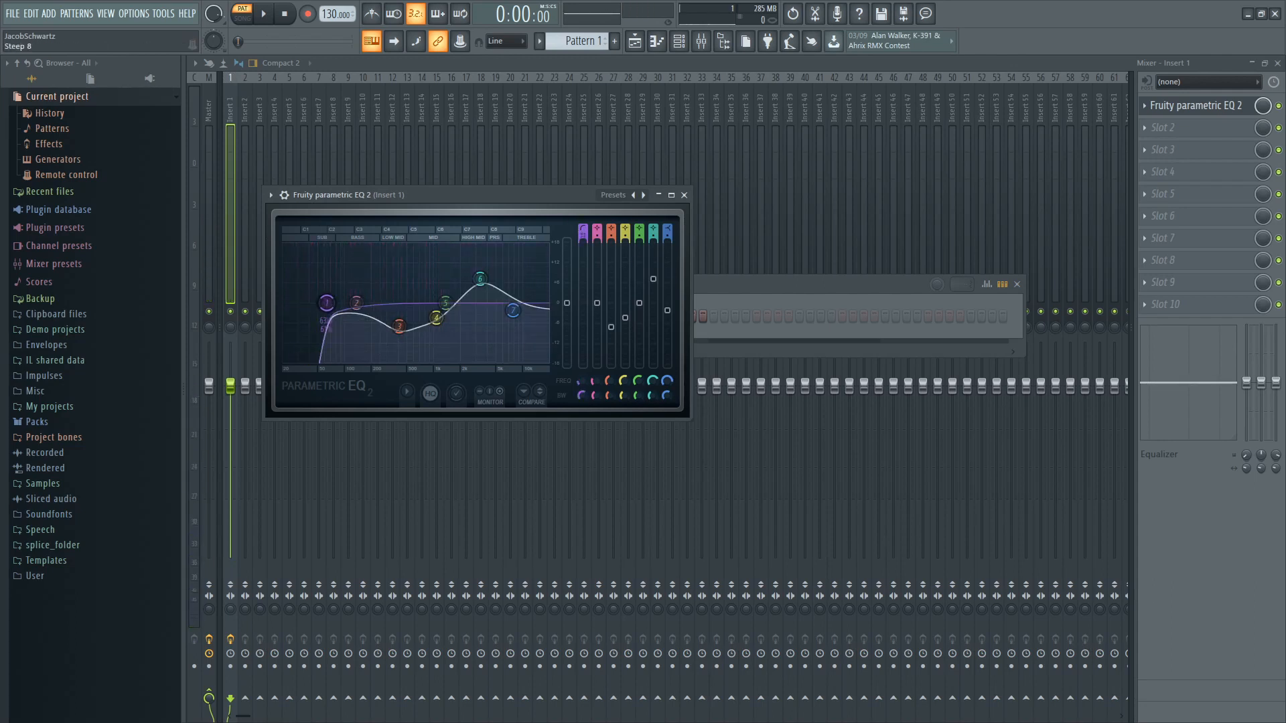
- Adjust the high-pass shape of EQ band 1 and move its cutoff to a lower frequency
{"action": "right_click", "coordinate": [580, 399]}
{"action": "left_click", "coordinate": [594, 411]}
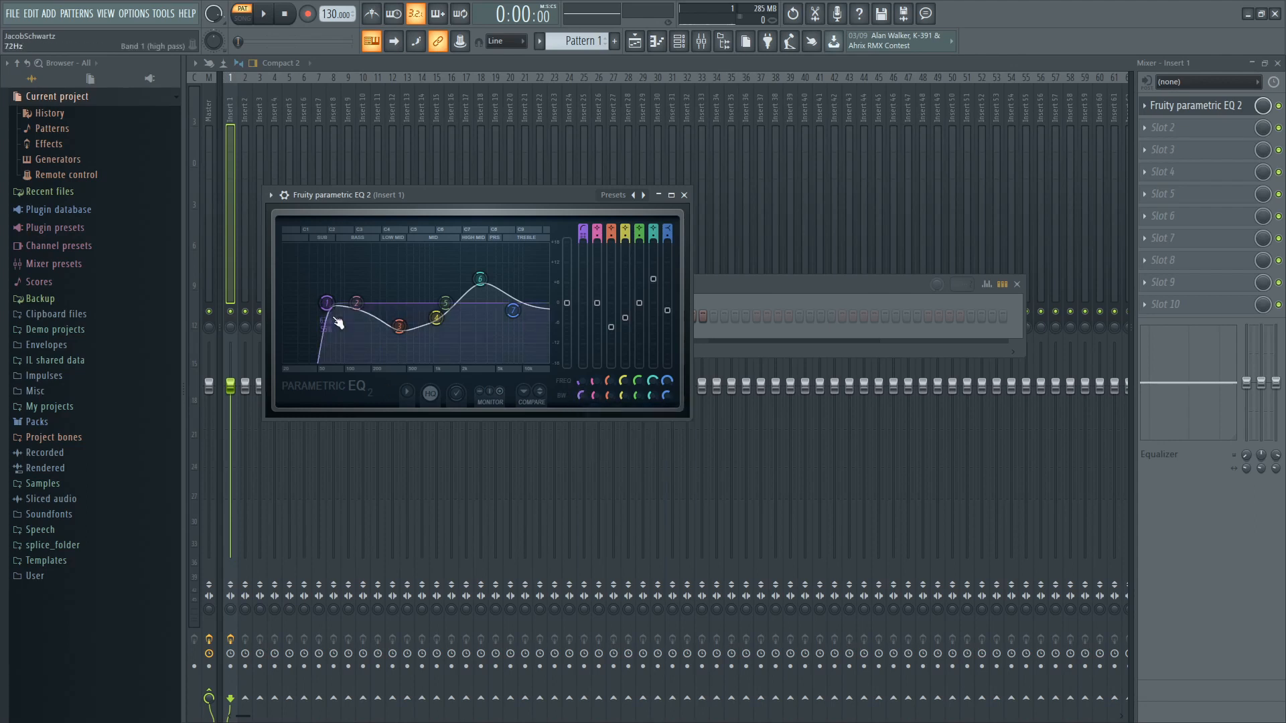
{"action": "left_click_drag", "start_coordinate": [326, 303], "coordinate": [304, 304]}
- Load Fruity Reeverb 2 into the second effect slot of mixer Insert 1
{"action": "left_click", "coordinate": [1162, 127]}
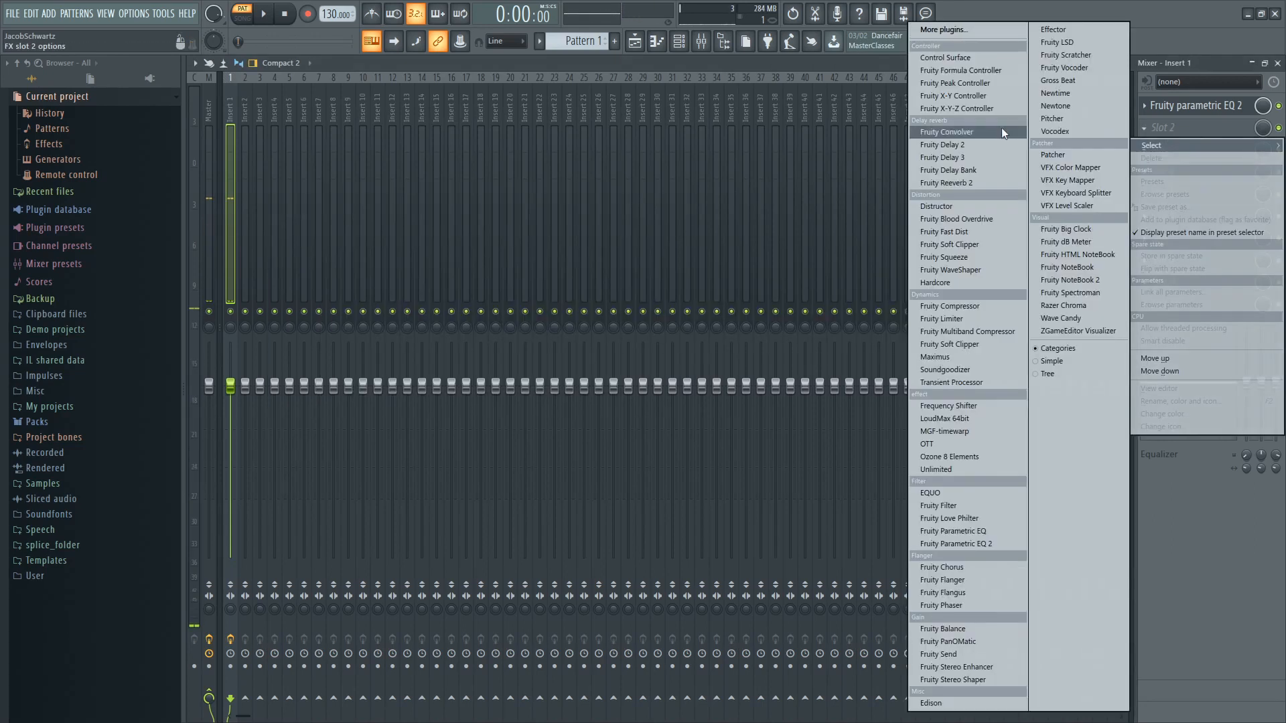
{"action": "left_click", "coordinate": [952, 185]}
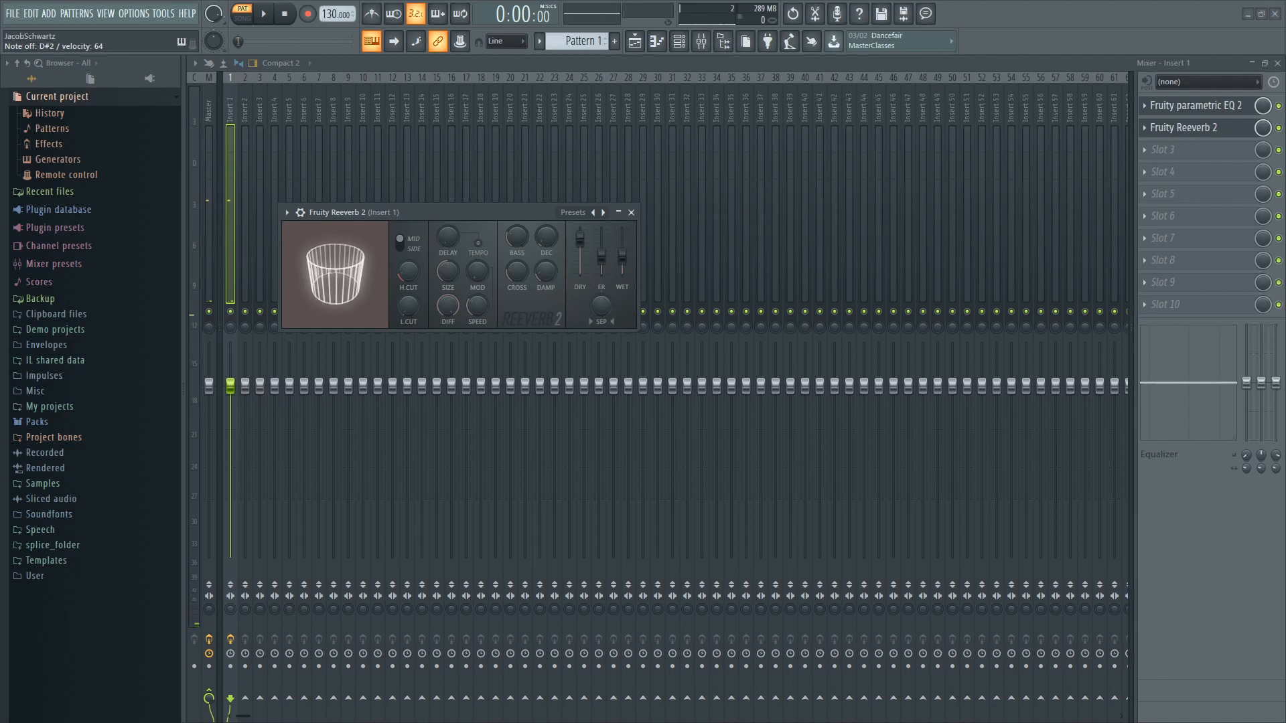
- Reopen Serum from the channel rack and review its oscillator settings and effects chain
{"action": "left_click", "coordinate": [699, 41]}
{"action": "left_click", "coordinate": [678, 43]}
{"action": "left_click", "coordinate": [488, 320]}
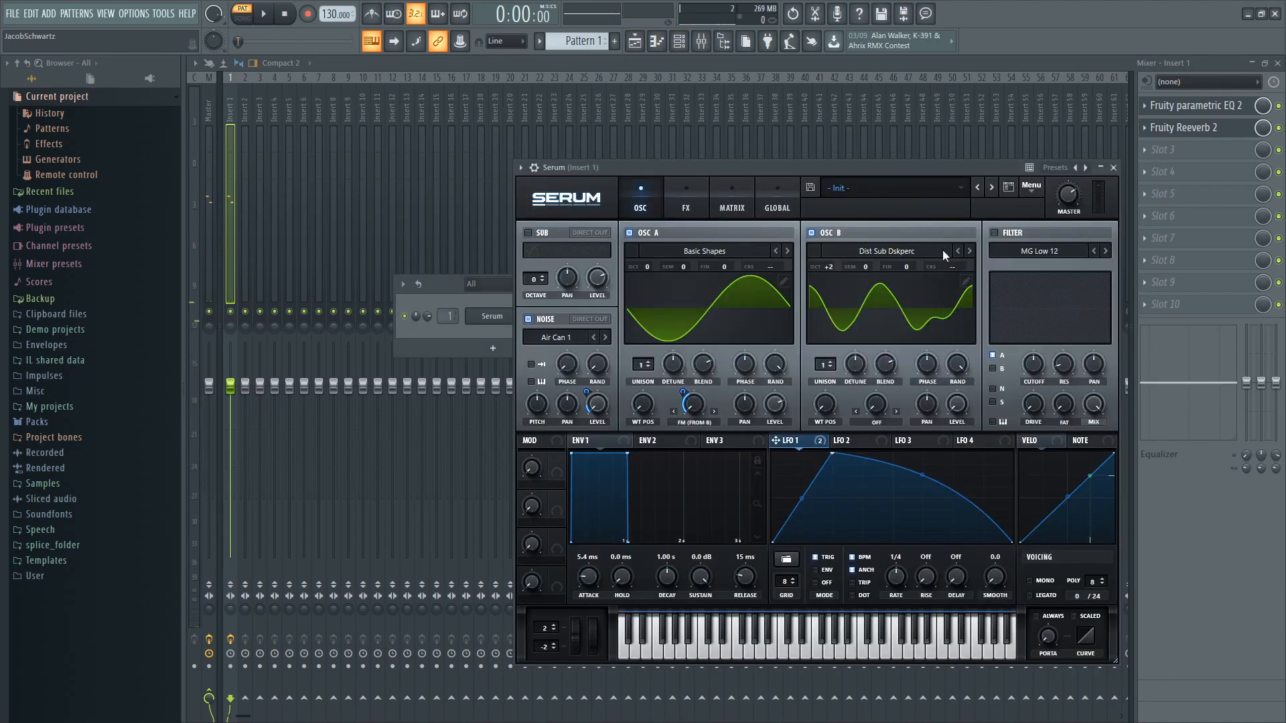
{"action": "mouse_move", "coordinate": [1070, 185]}
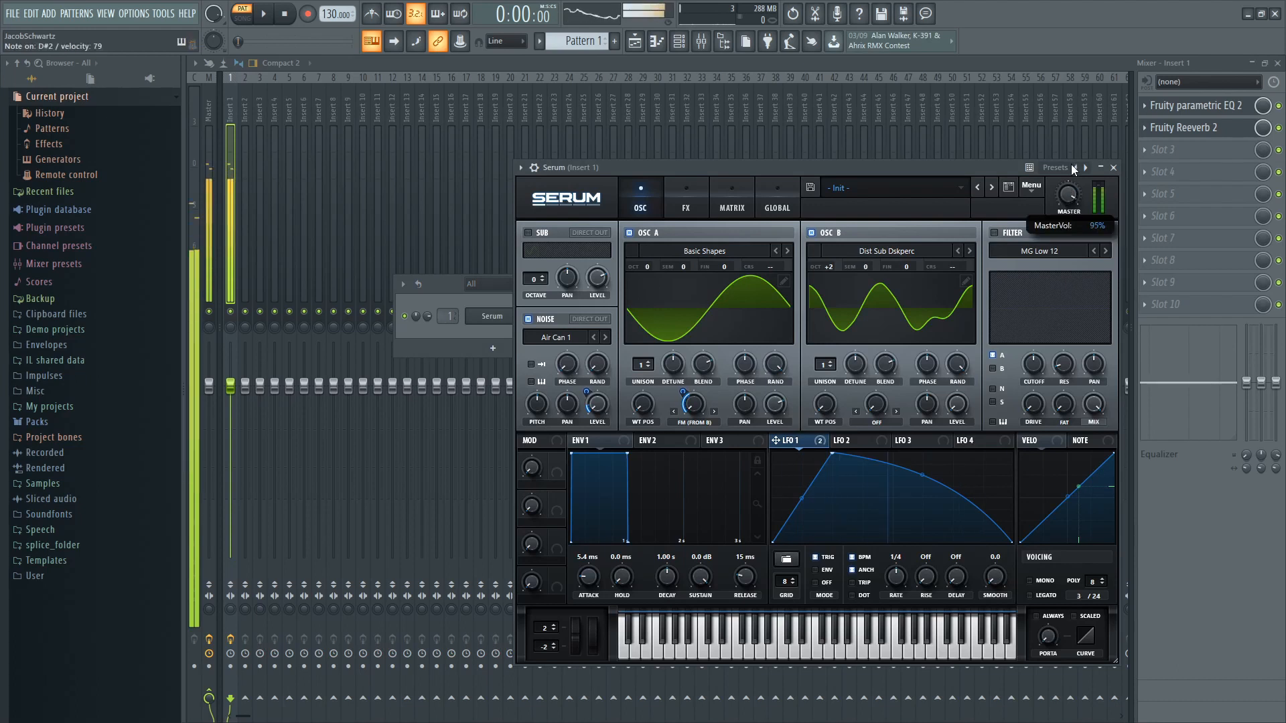
{"action": "left_click", "coordinate": [686, 195]}
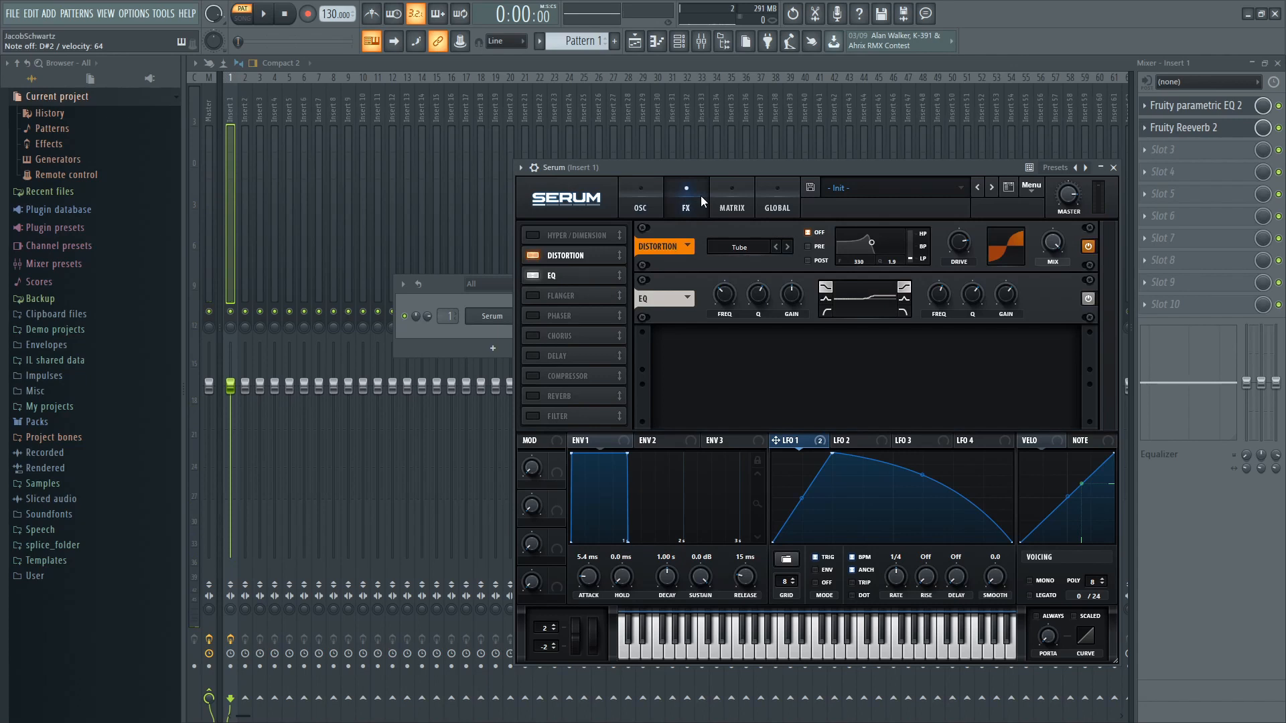
- Move the Serum window aside, hide it and show the playlist
{"action": "left_click_drag", "start_coordinate": [703, 168], "coordinate": [541, 110]}
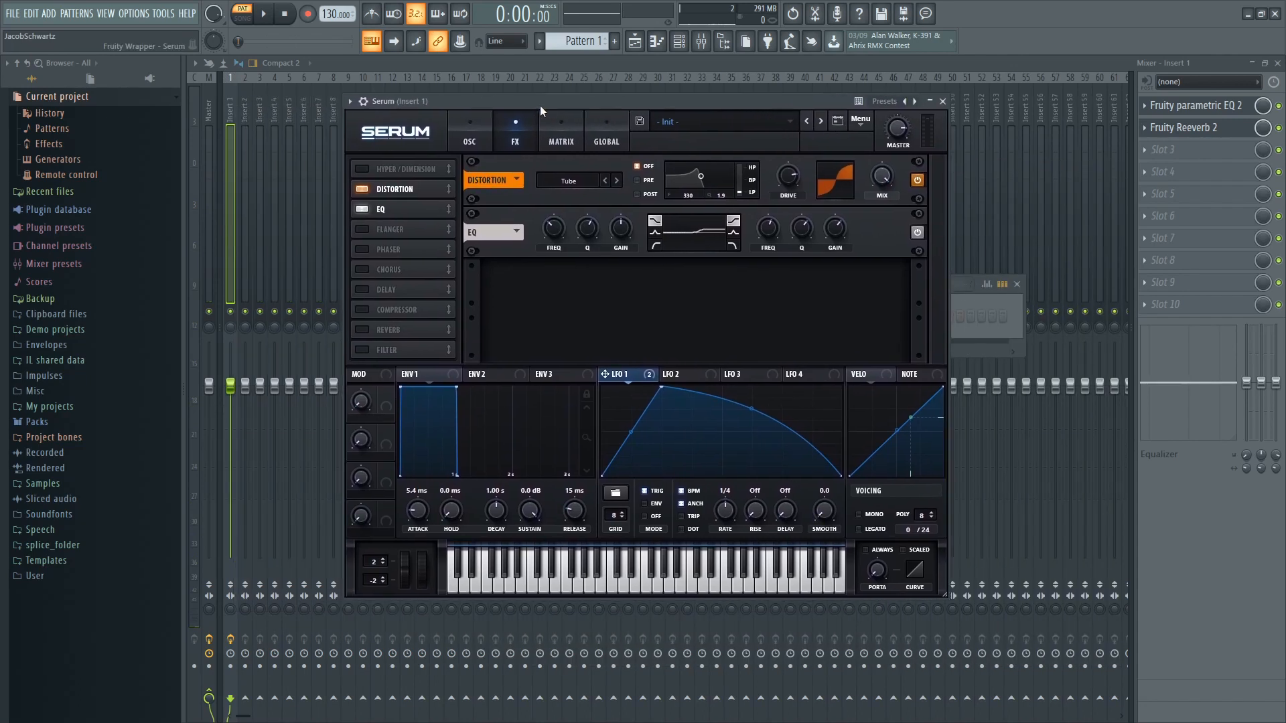
{"action": "left_click", "coordinate": [929, 101]}
{"action": "left_click", "coordinate": [641, 49]}
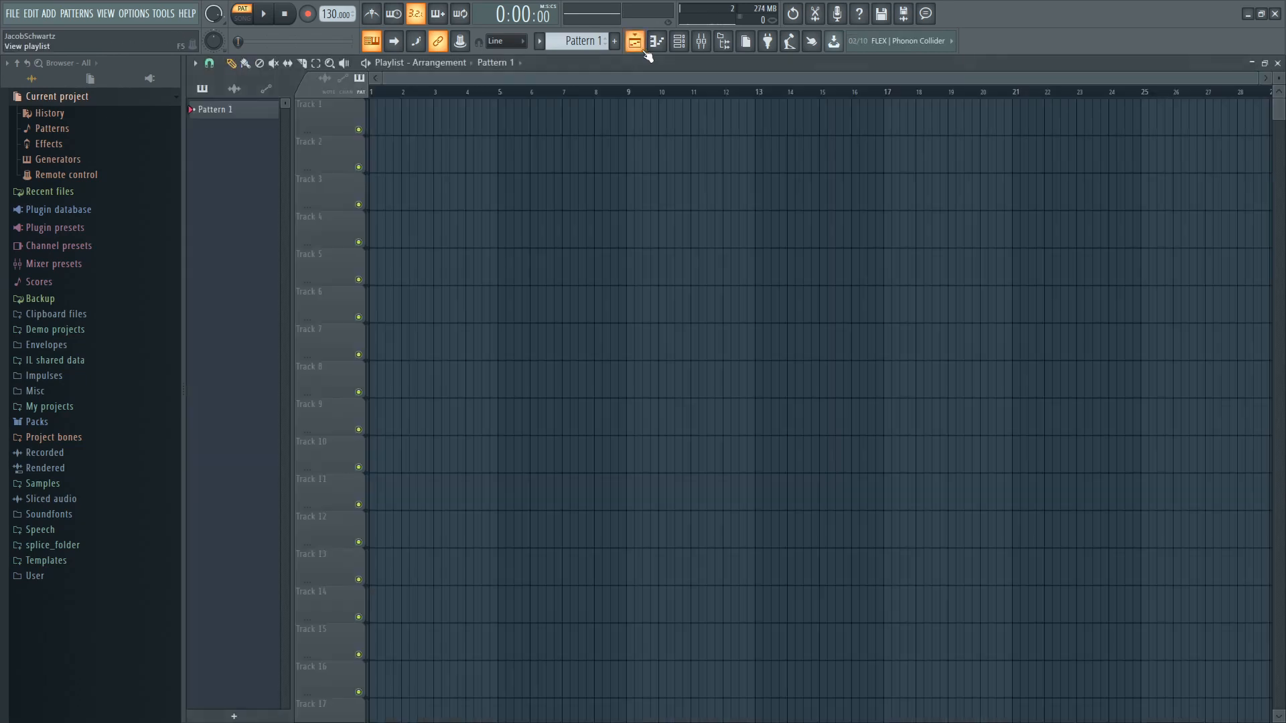